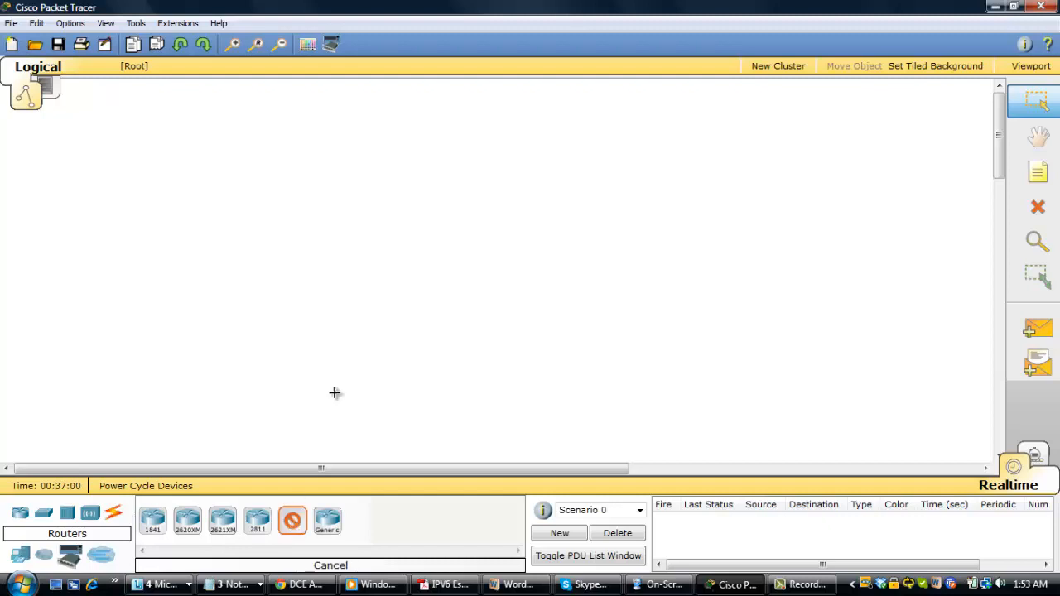
- Place two generic routers side by side in the empty logical workspace
{"action": "left_click", "coordinate": [375, 258]}
{"action": "left_click", "coordinate": [291, 530]}
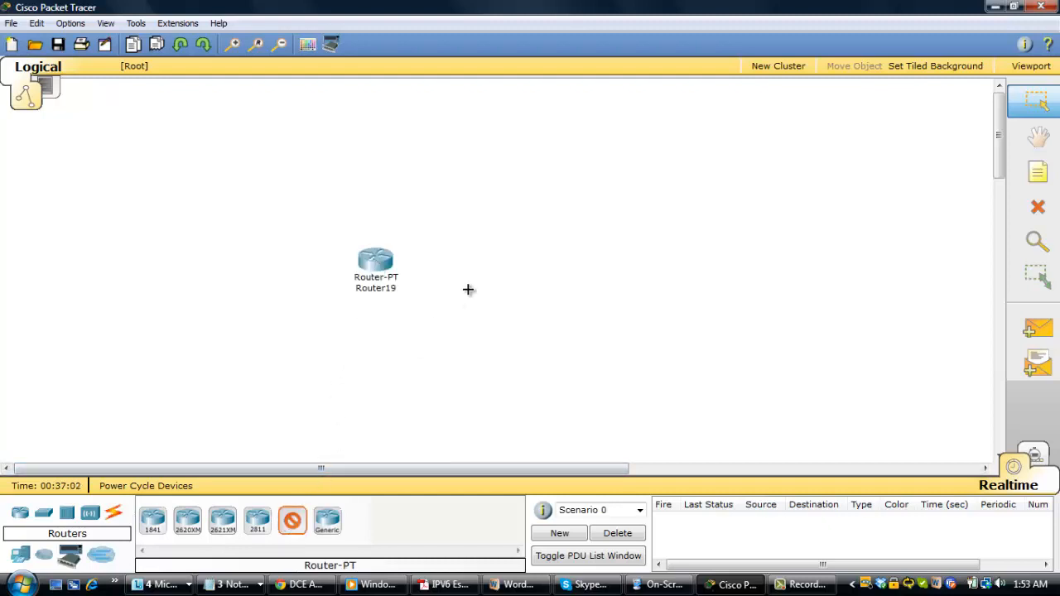
{"action": "left_click", "coordinate": [568, 278]}
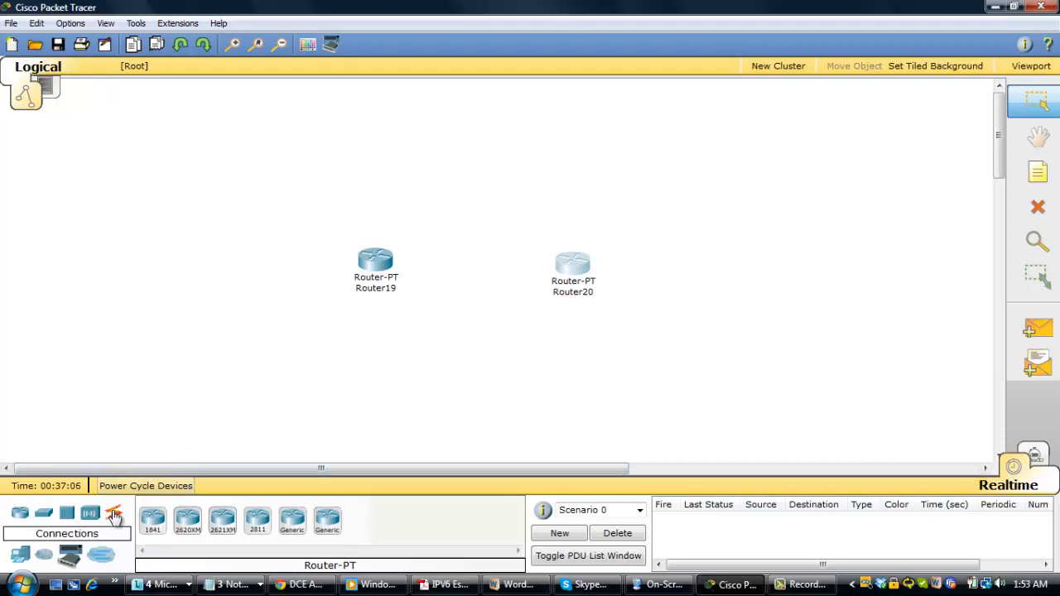
- Connect Serial2/0 of Router19 to Serial2/0 of Router20 with a Serial DCE cable, starting from Router19
{"action": "left_click", "coordinate": [113, 514]}
{"action": "left_click", "coordinate": [397, 523]}
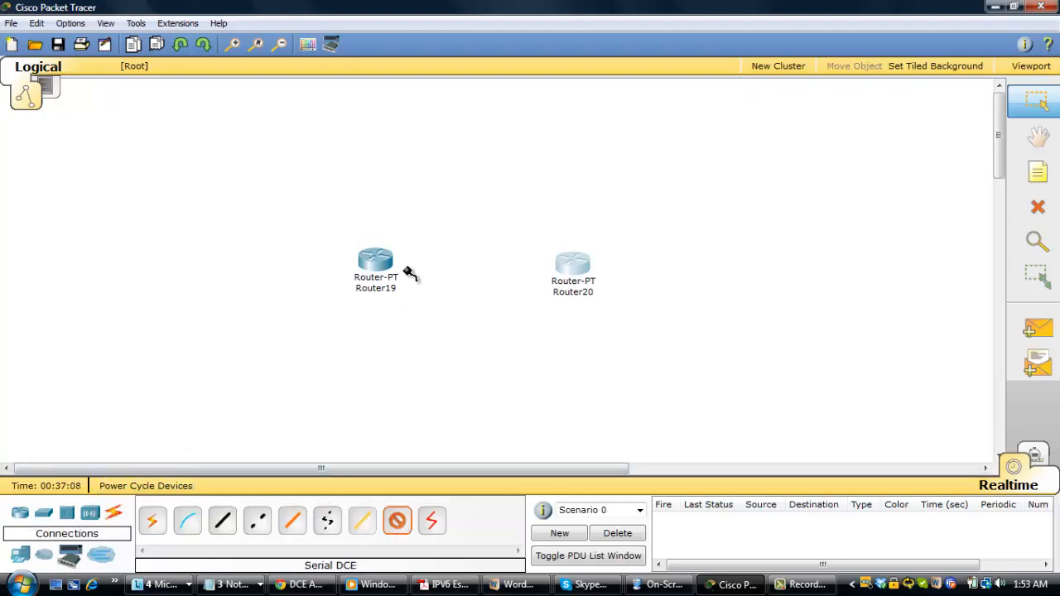
{"action": "left_click", "coordinate": [379, 265]}
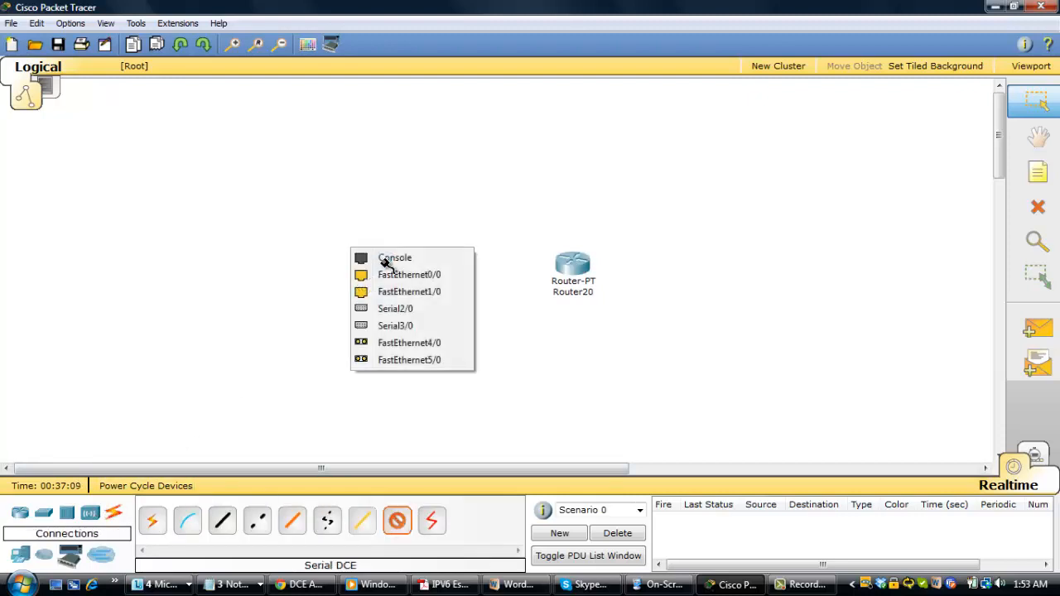
{"action": "left_click", "coordinate": [395, 308]}
{"action": "left_click", "coordinate": [573, 266]}
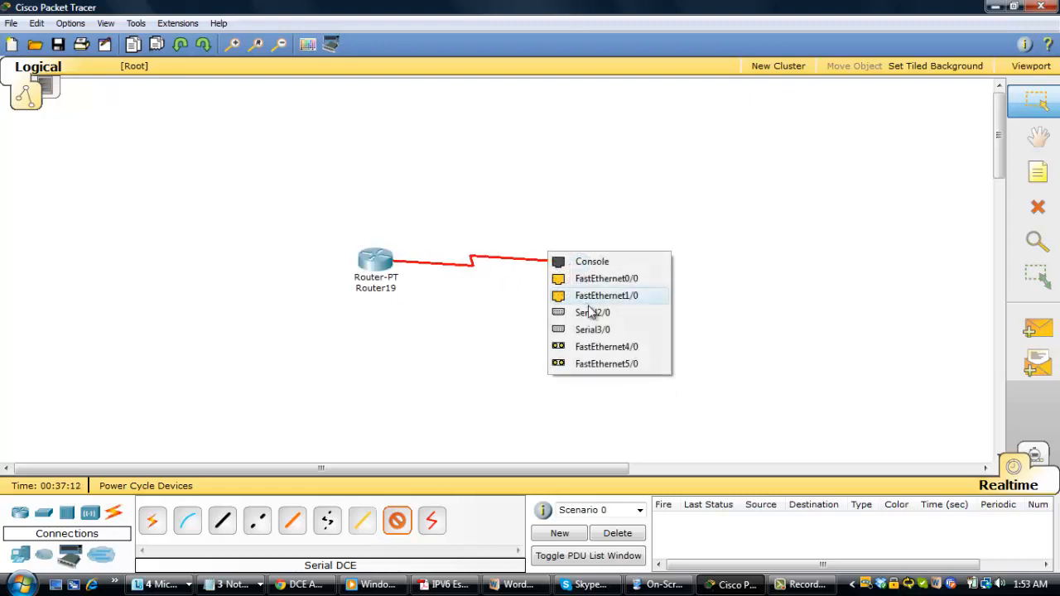
{"action": "left_click", "coordinate": [592, 311]}
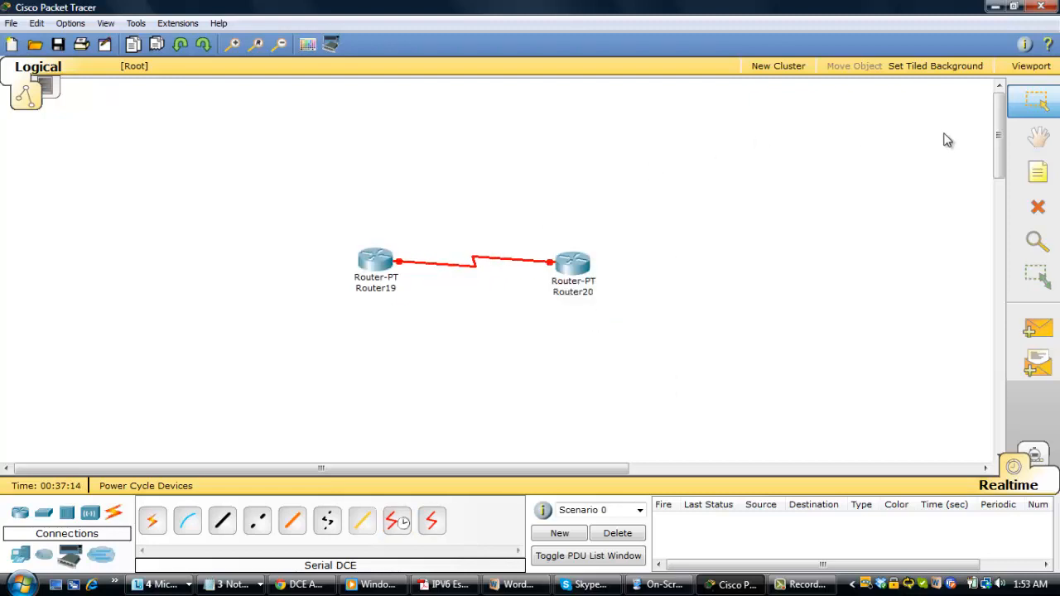
- Add the network note "192.168.1.0/24" above the serial link between the routers
{"action": "left_click", "coordinate": [1038, 173]}
{"action": "left_click", "coordinate": [452, 194]}
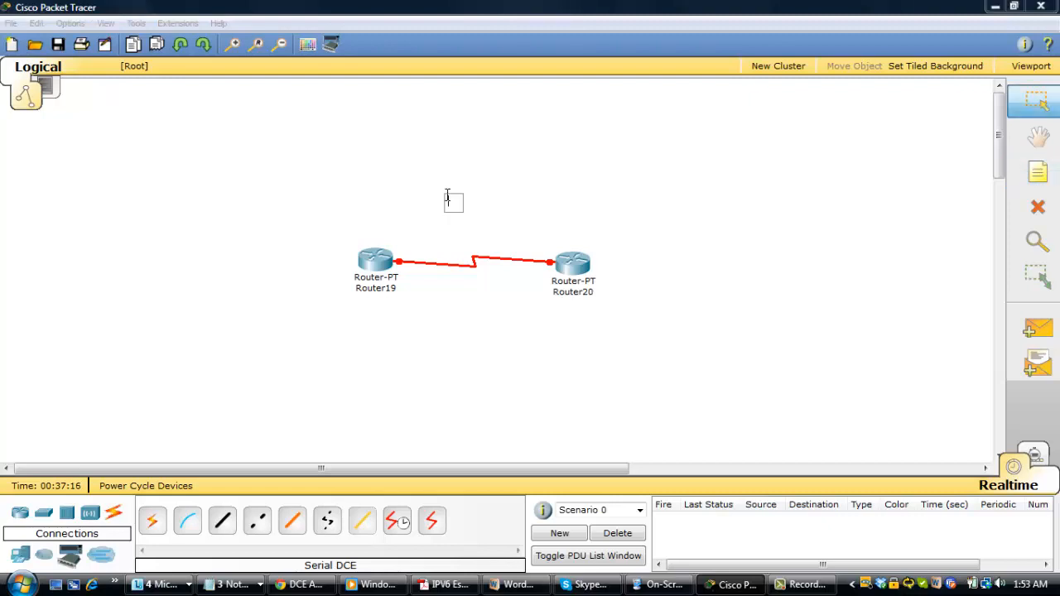
{"action": "type", "text": "192.168.1"}
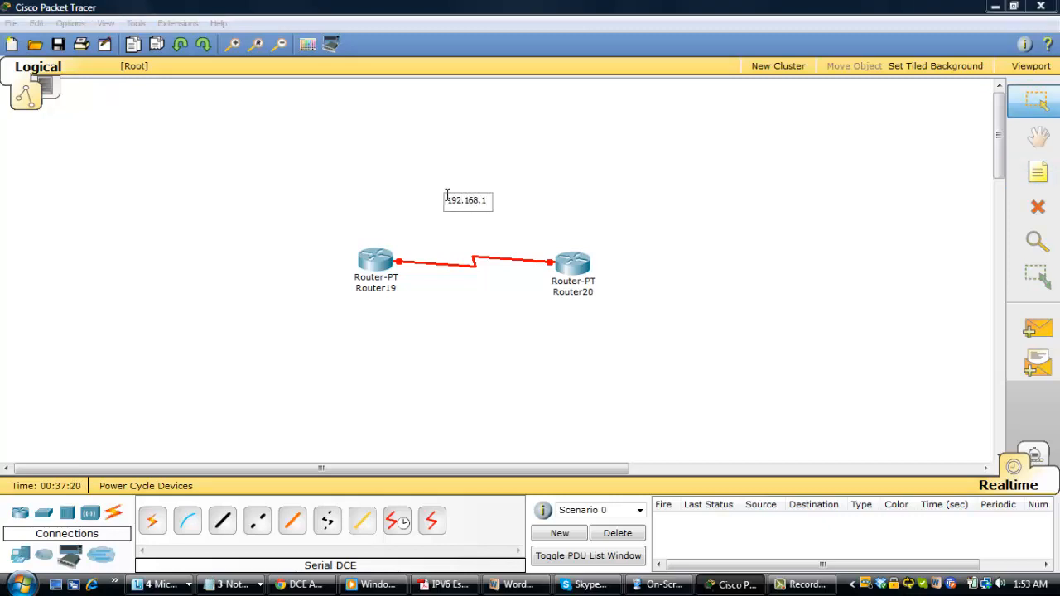
{"action": "type", "text": ".0/24"}
{"action": "left_click", "coordinate": [570, 170]}
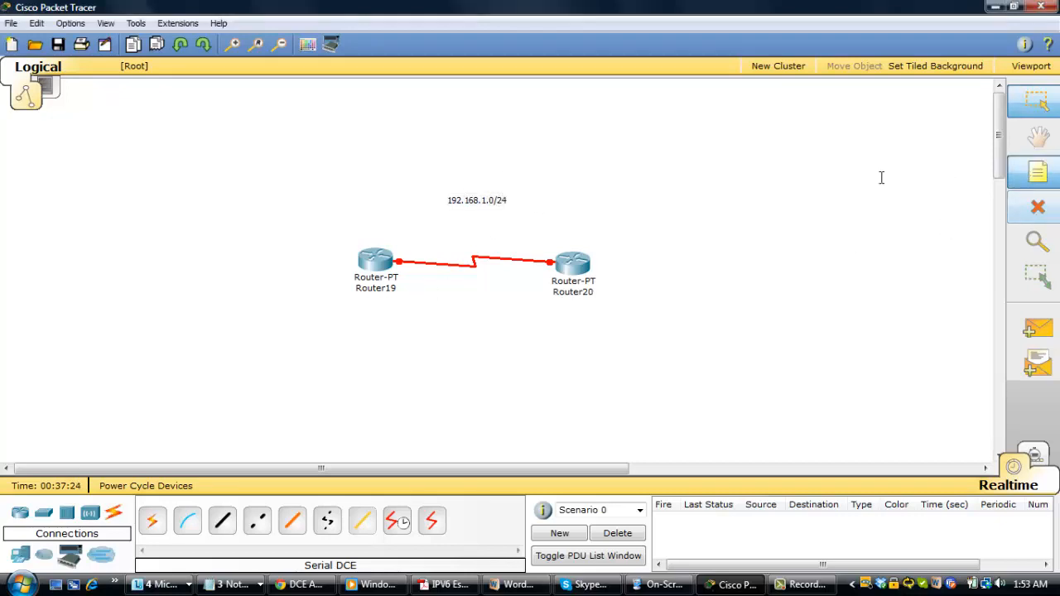
- Add the address note "192.168.1.1/24" below Router19
{"action": "left_click", "coordinate": [351, 307]}
{"action": "type", "text": "192"}
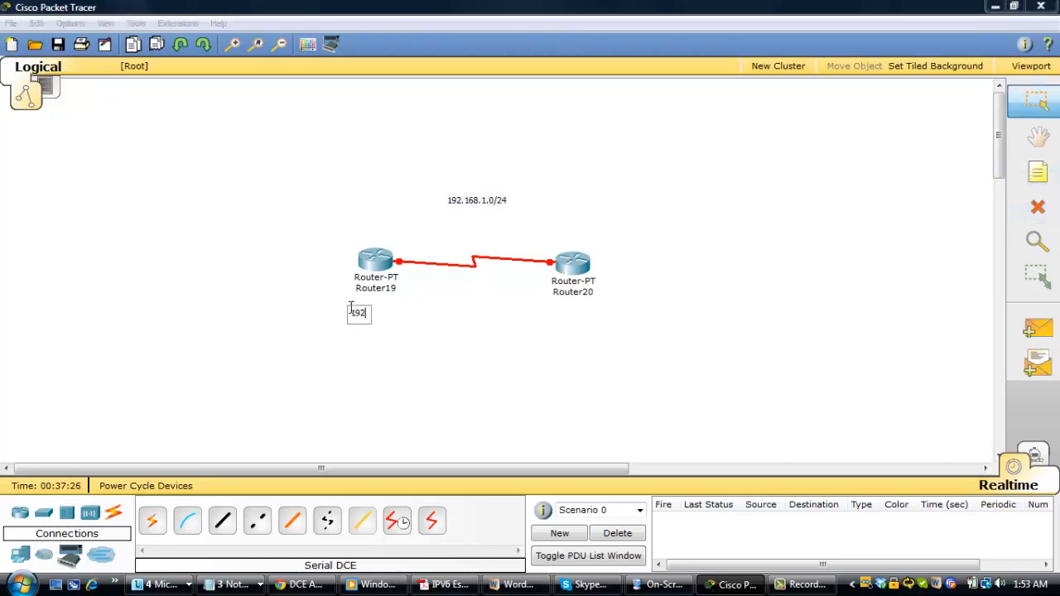
{"action": "type", "text": ".168.1.1/24"}
{"action": "left_click", "coordinate": [534, 305]}
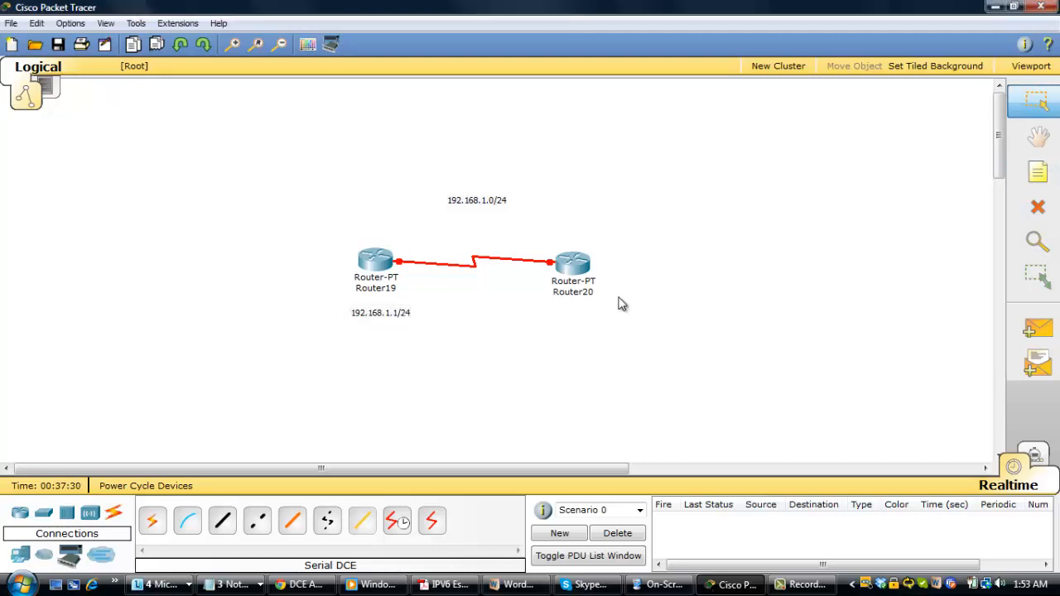
- Add the address note "192.168.1.2/24" below Router20
{"action": "left_click", "coordinate": [1048, 182]}
{"action": "left_click", "coordinate": [557, 320]}
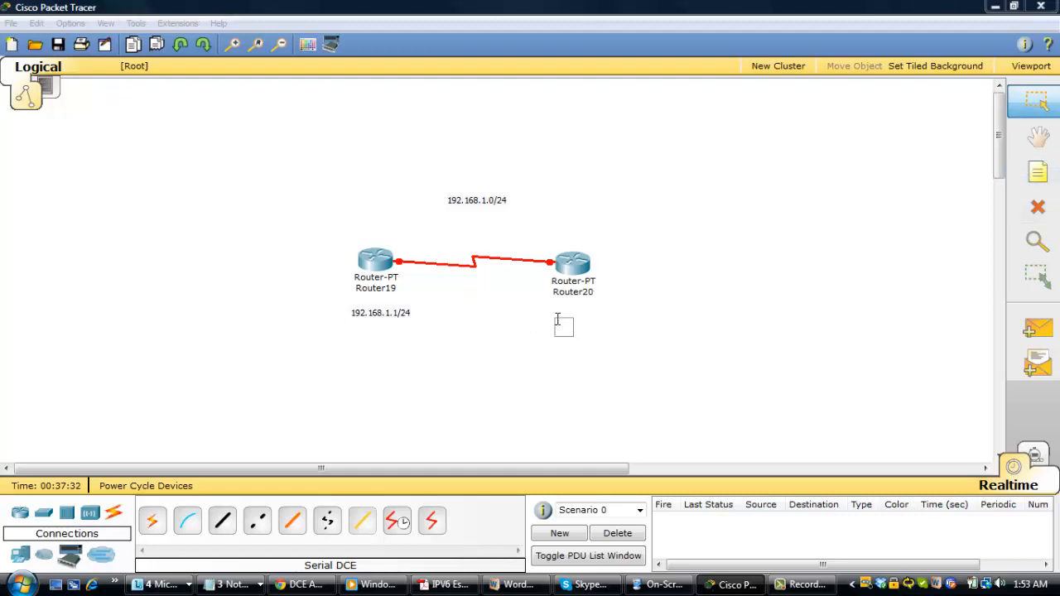
{"action": "type", "text": "192.168.1.2/2"}
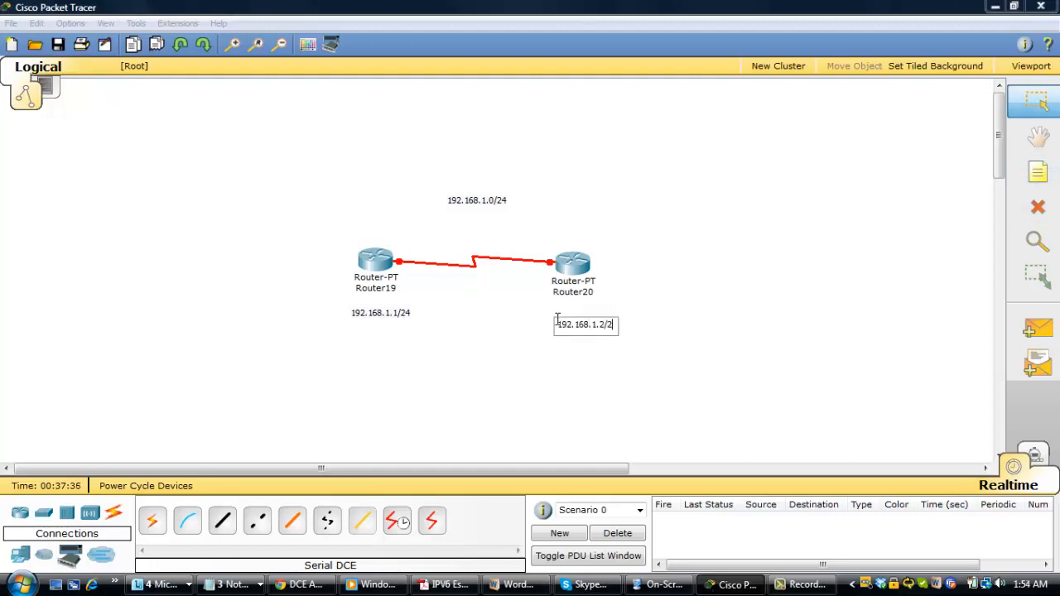
{"action": "type", "text": "4"}
{"action": "left_click", "coordinate": [650, 197]}
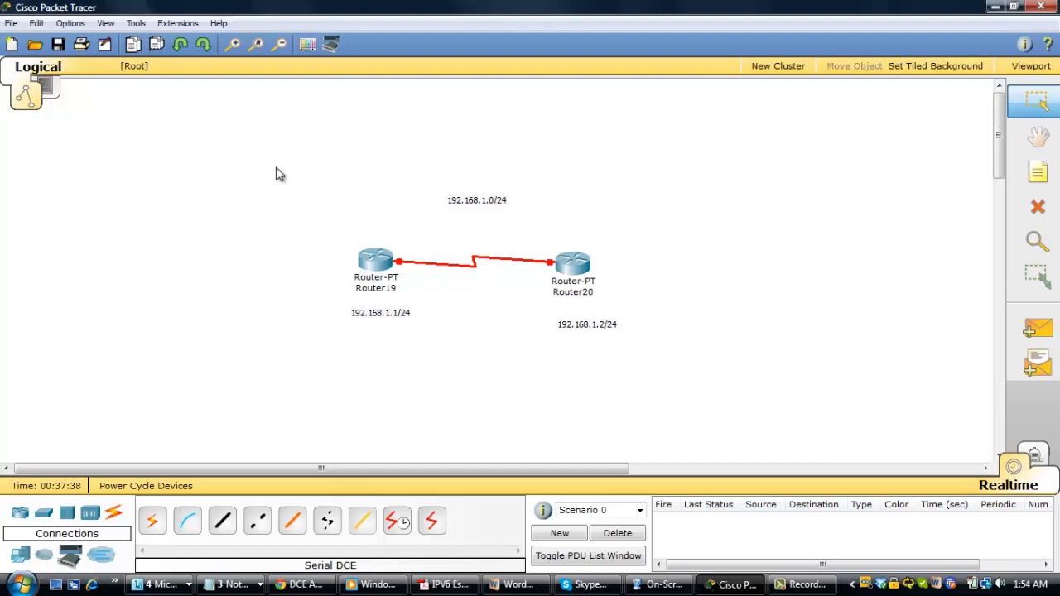
- Move both routers together with their link and notes to the upper right area of the workspace
{"action": "left_click_drag", "start_coordinate": [276, 173], "coordinate": [681, 390]}
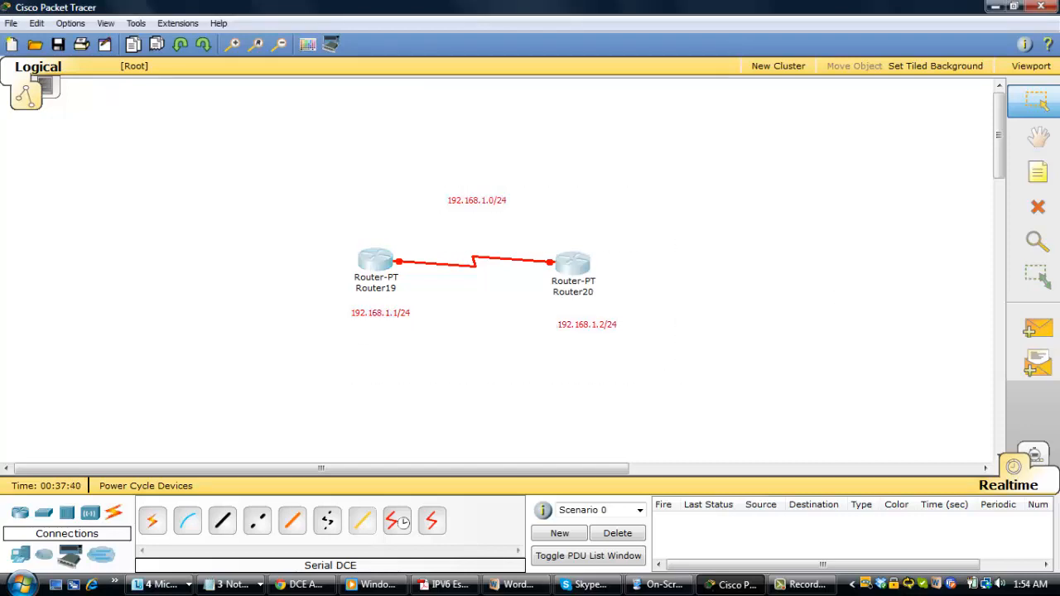
{"action": "left_click_drag", "start_coordinate": [568, 263], "coordinate": [916, 207]}
{"action": "left_click", "coordinate": [418, 312]}
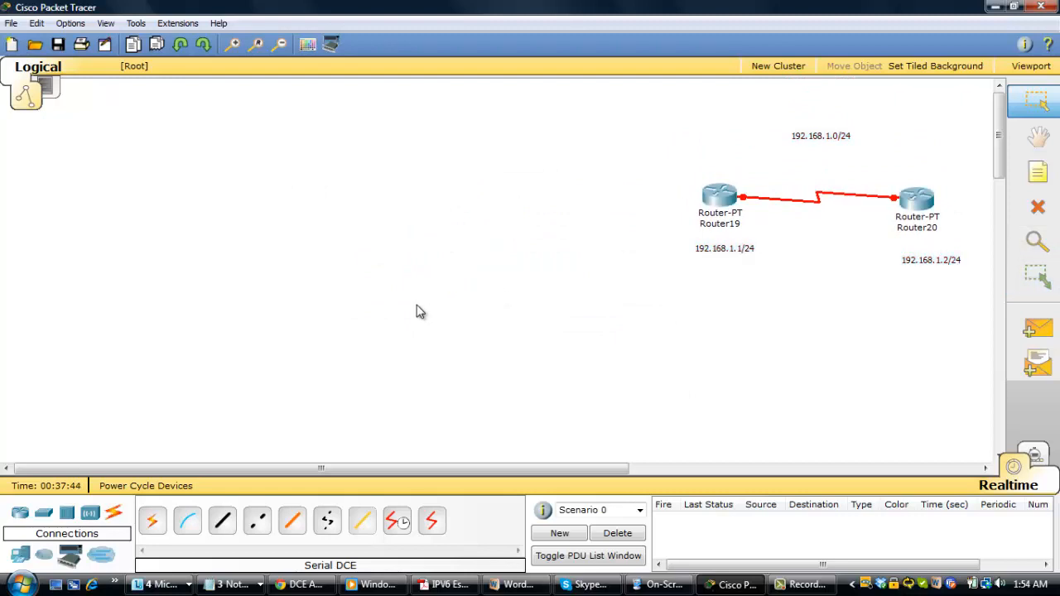
- In Router19's command line interface, decline the initial configuration dialog and enter privileged mode with "en"
{"action": "mouse_move", "coordinate": [755, 207]}
{"action": "left_click", "coordinate": [720, 197]}
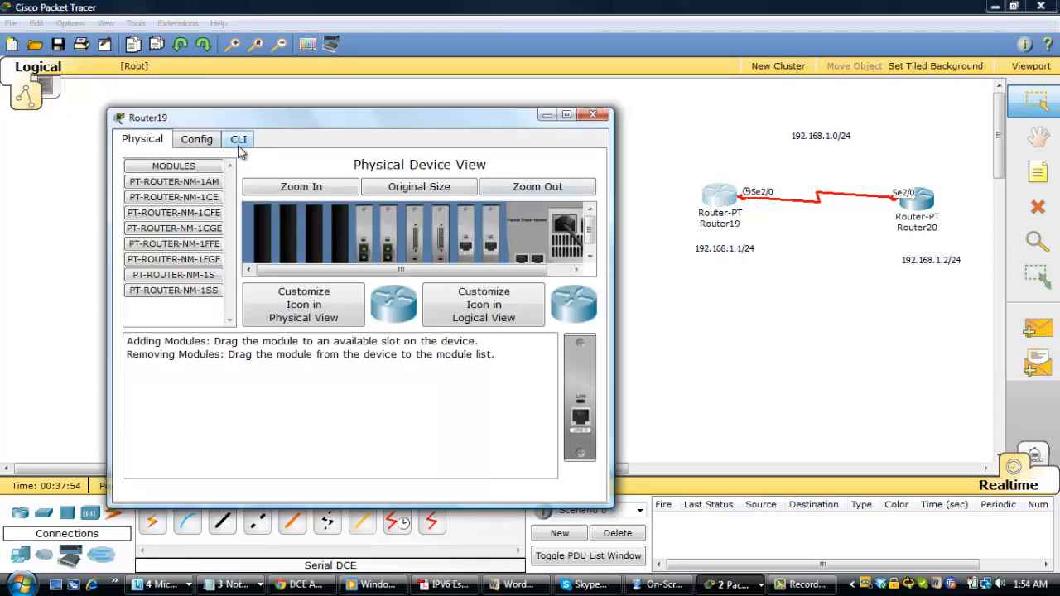
{"action": "left_click", "coordinate": [240, 142]}
{"action": "left_click_drag", "start_coordinate": [300, 122], "coordinate": [297, 93]}
{"action": "type", "text": "n"}
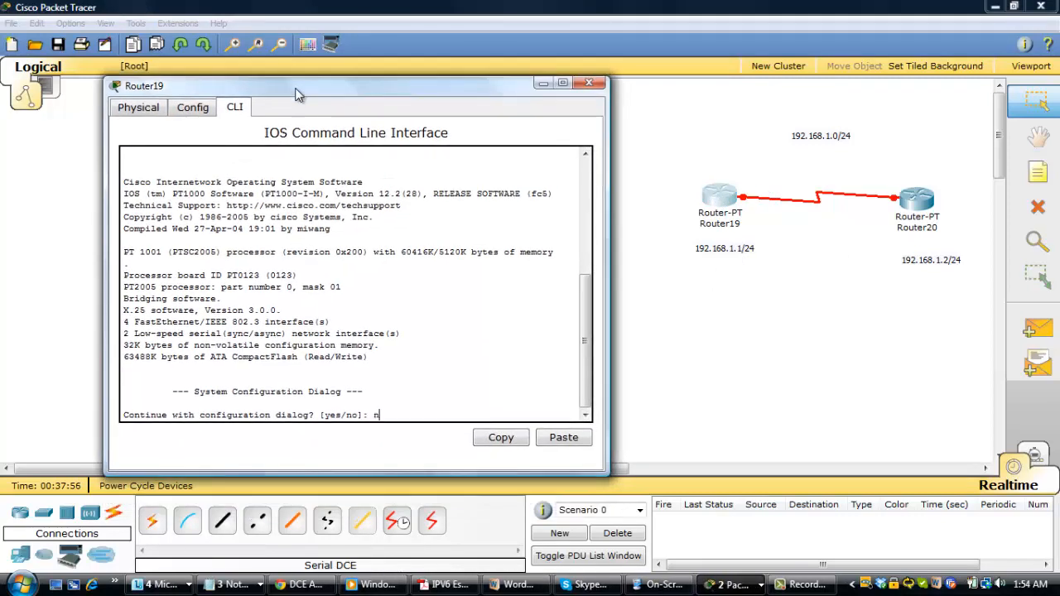
{"action": "type", "text": "o"}
{"action": "key", "text": "Return"}
{"action": "key", "text": "Return"}
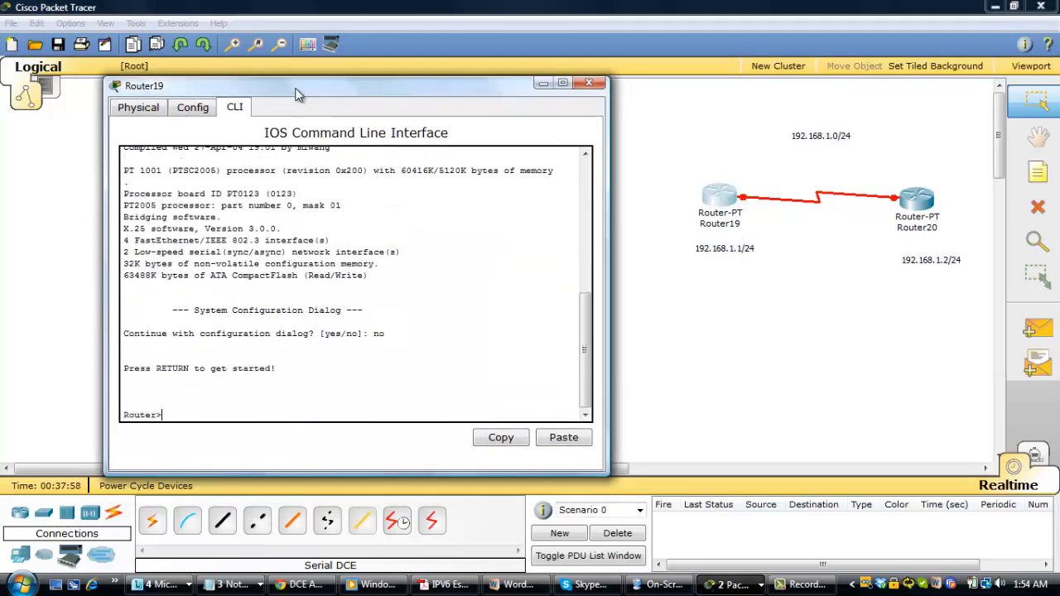
{"action": "type", "text": "en"}
{"action": "key", "text": "Return"}
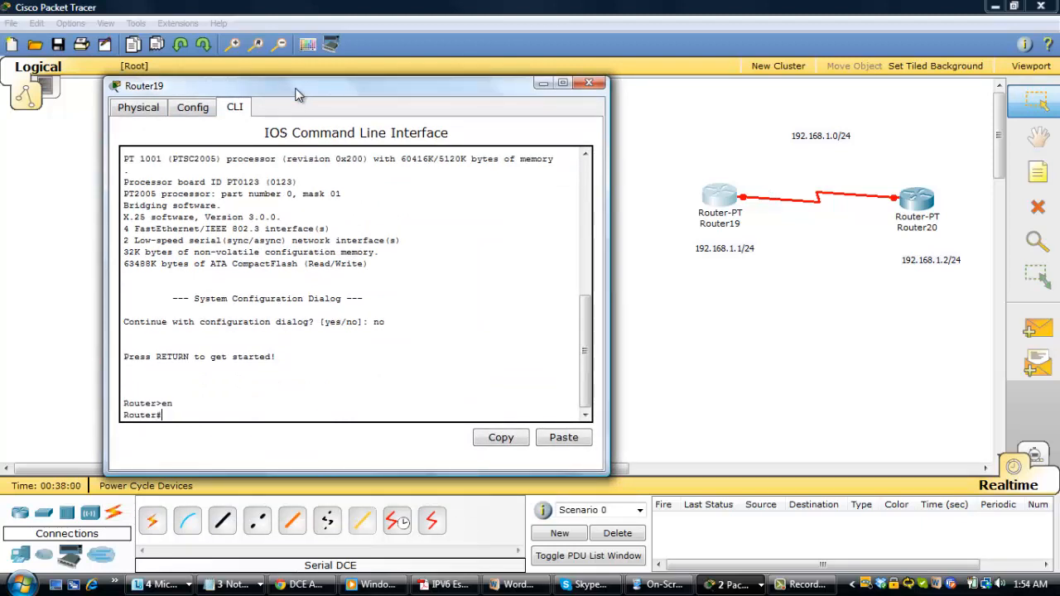
- Run "sho ip int brief" on Router19 and examine the Serial2/0 line
{"action": "type", "text": "sho ip int bri"}
{"action": "key", "text": "Tab"}
{"action": "key", "text": "Return"}
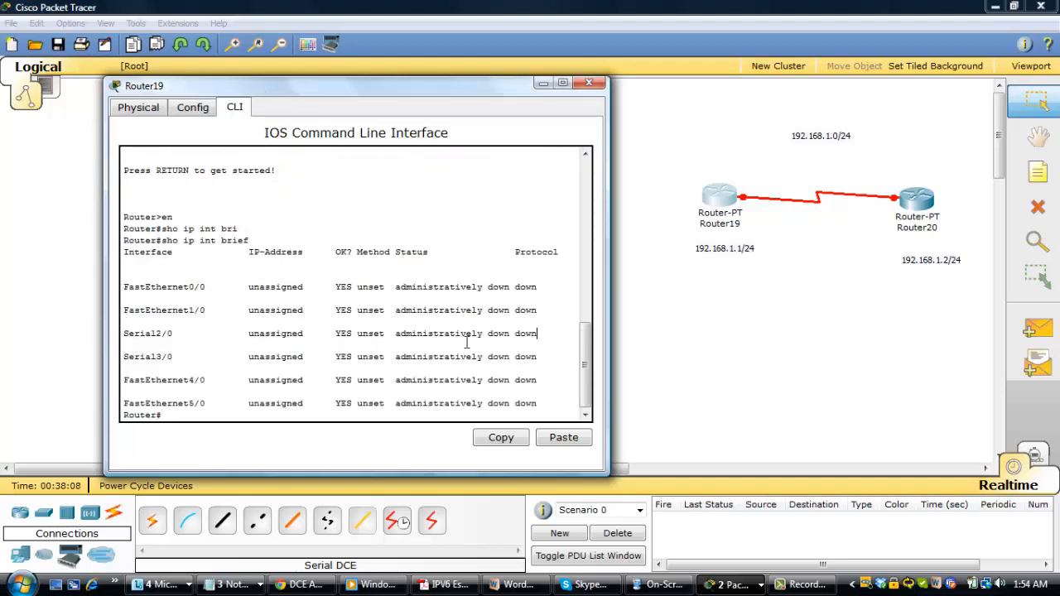
{"action": "left_click_drag", "start_coordinate": [466, 342], "coordinate": [52, 331]}
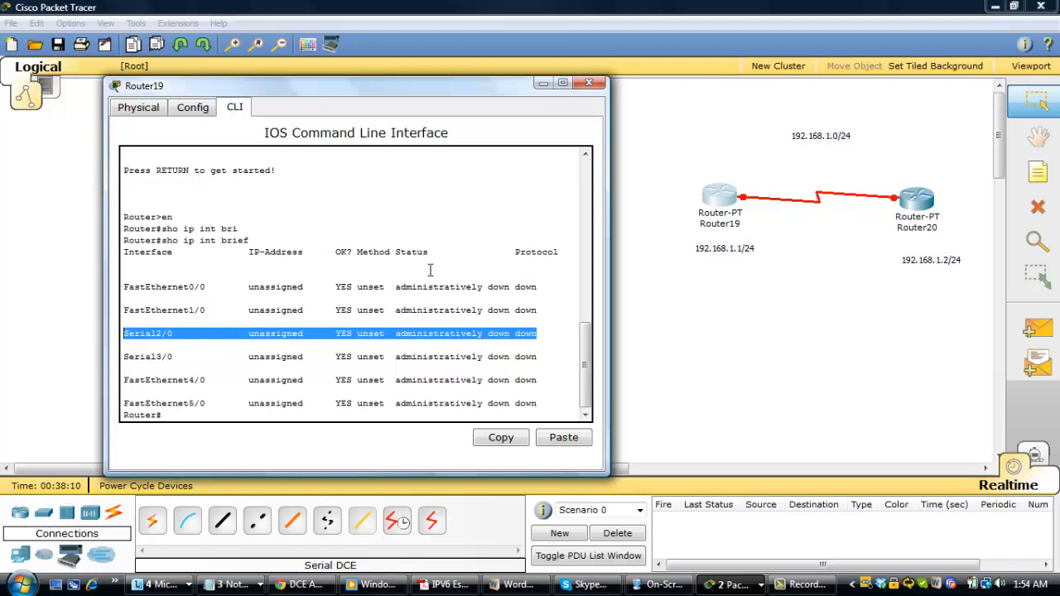
{"action": "left_click", "coordinate": [568, 336]}
{"action": "key", "text": "Return"}
{"action": "type", "text": "c"}
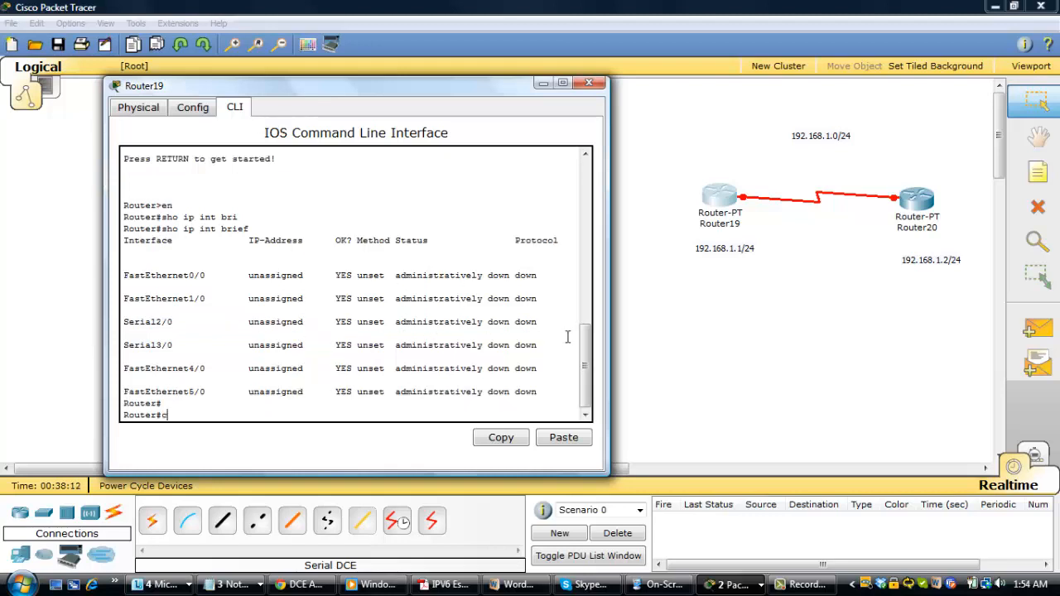
{"action": "type", "text": "onfig"}
{"action": "key", "text": "Return"}
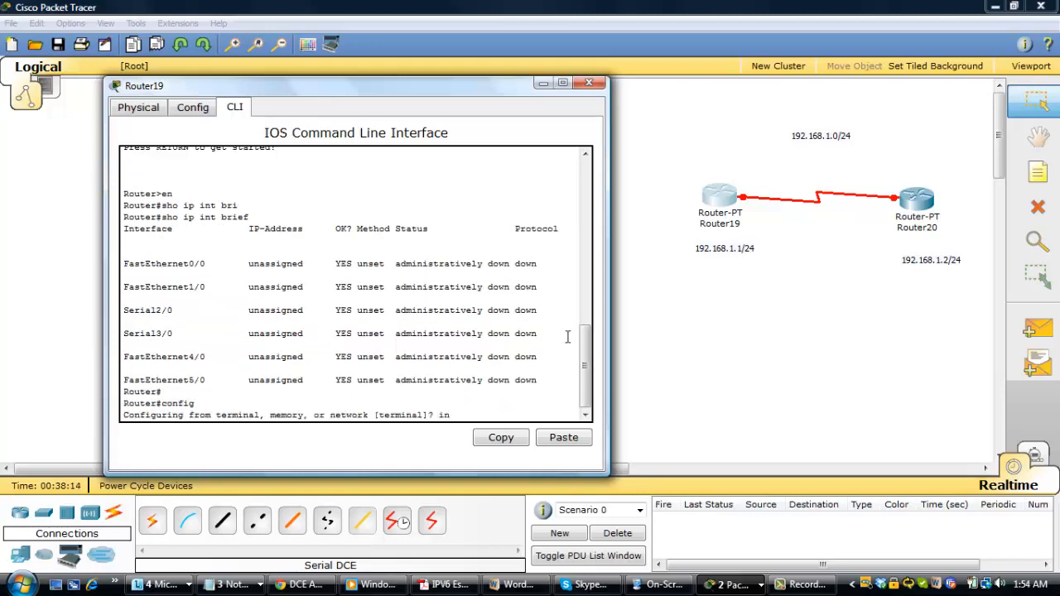
{"action": "type", "text": "int se2/0"}
{"action": "key", "text": "Return"}
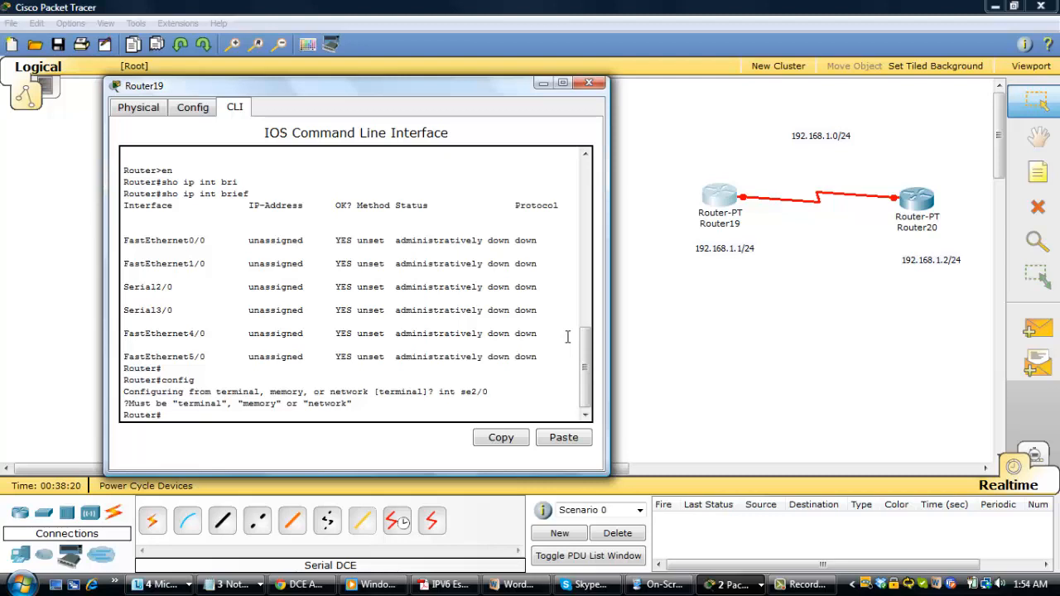
- Enter configuration mode from the terminal on Router19 and select interface se2/0
{"action": "type", "text": "config"}
{"action": "key", "text": "Return"}
{"action": "type", "text": "t"}
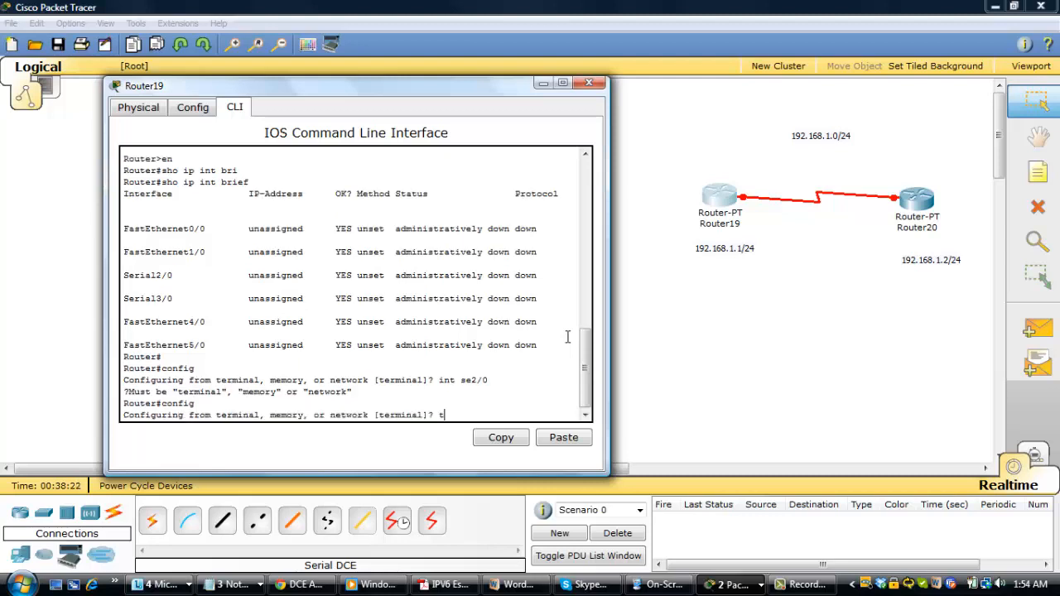
{"action": "type", "text": "e"}
{"action": "key", "text": "Return"}
{"action": "type", "text": "in"}
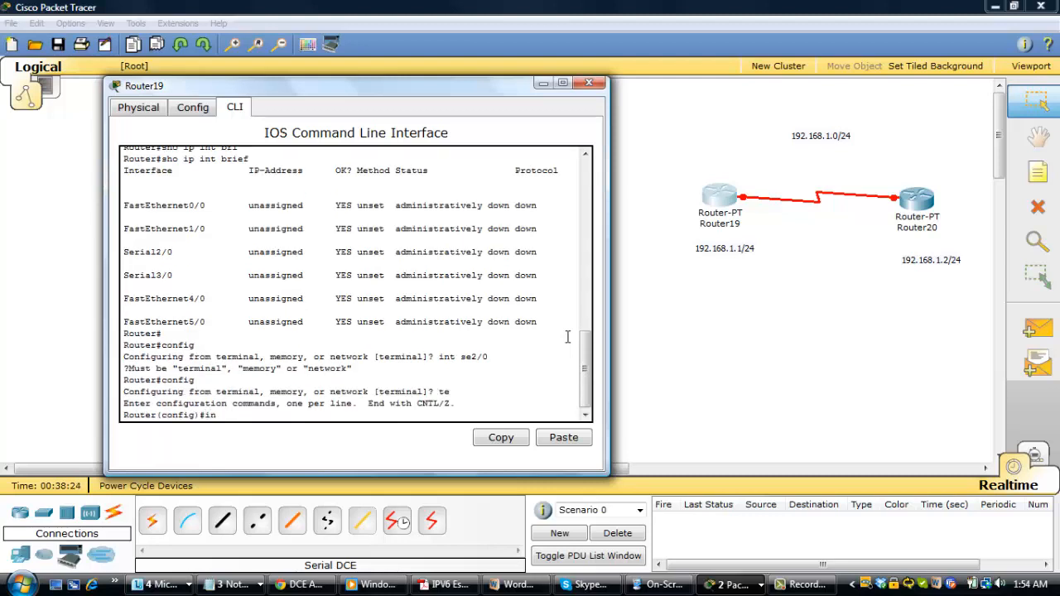
{"action": "type", "text": " se2/0"}
{"action": "key", "text": "Return"}
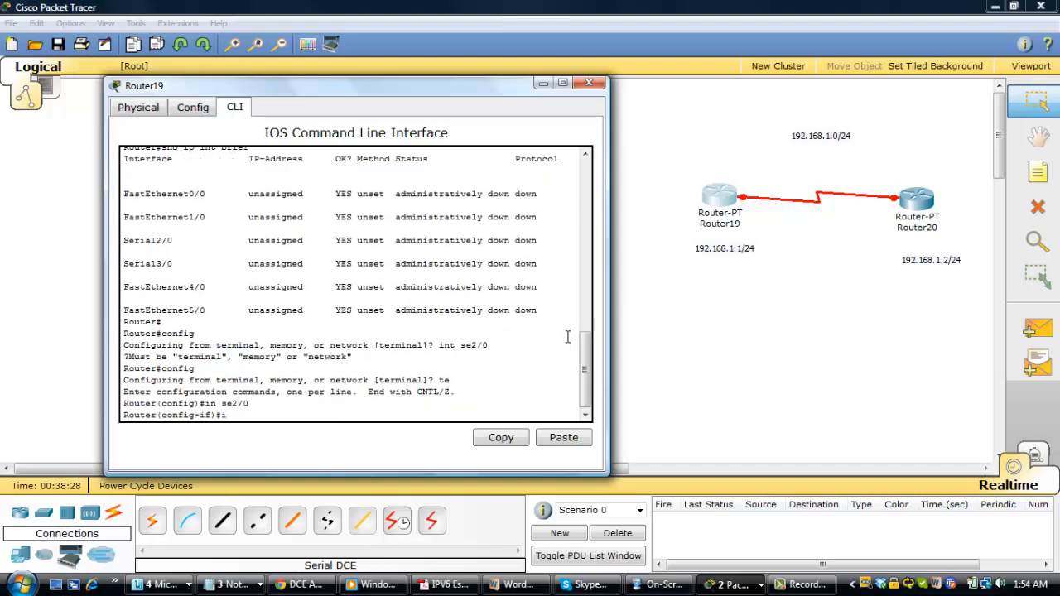
- Assign IP address 192.168.1.1 with subnet mask 255.255.255.0 to Router19's Serial2/0 interface
{"action": "type", "text": "ip add"}
{"action": "key", "text": "Tab"}
{"action": "type", "text": "192"}
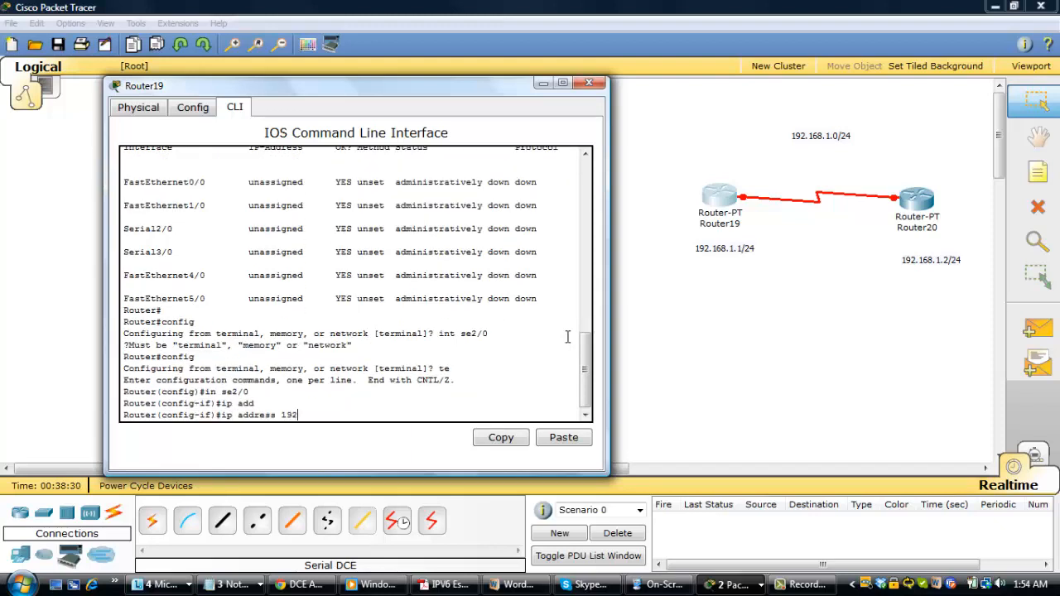
{"action": "type", "text": ".168.1.1 255.255.2"}
{"action": "key", "text": "Return"}
{"action": "key", "text": "Return"}
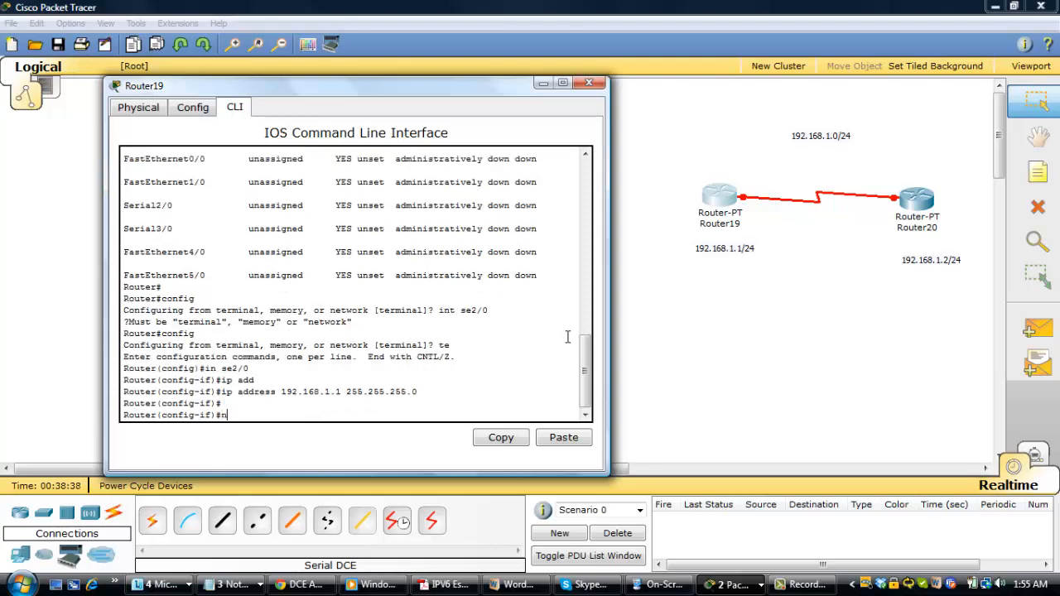
- Enable Router19's Serial2/0 interface with "no shutdown" and end configuration mode
{"action": "type", "text": "no shu"}
{"action": "key", "text": "Tab"}
{"action": "key", "text": "Return"}
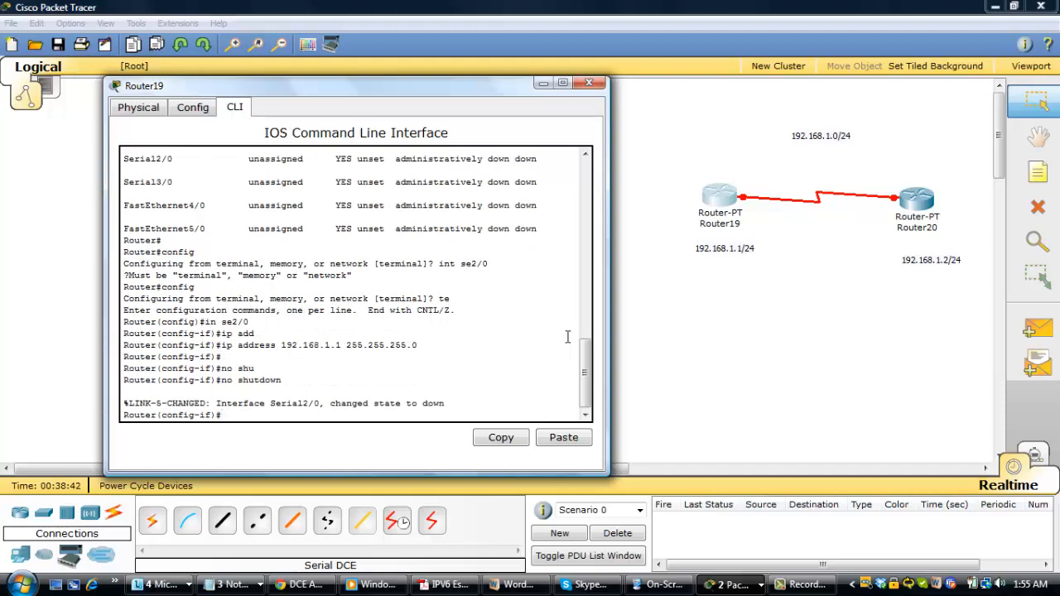
{"action": "type", "text": "end"}
{"action": "key", "text": "Return"}
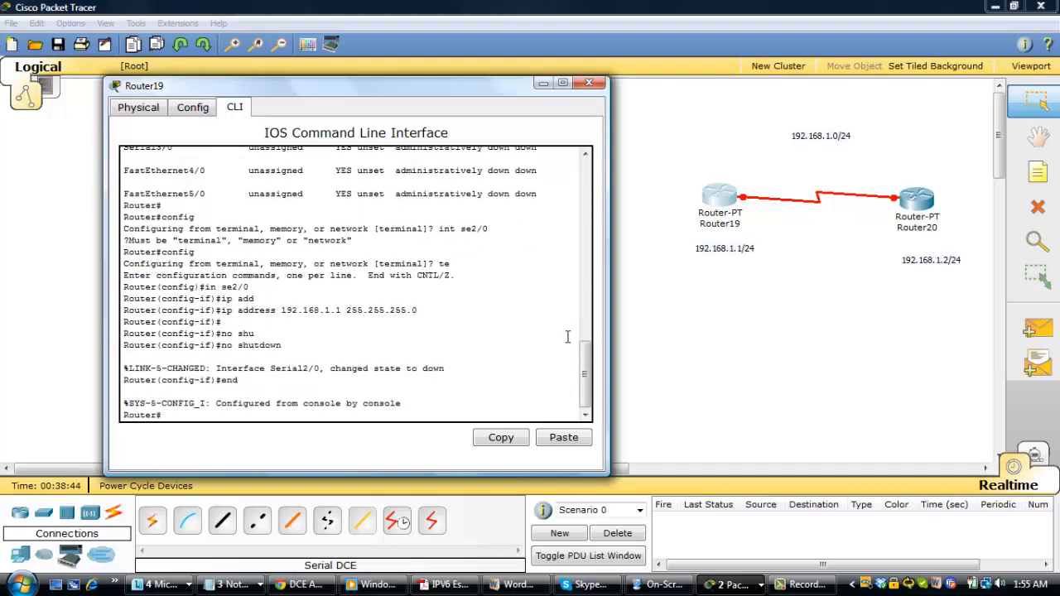
- Save Router19's running-config to startup-config under the default destination filename and close the router's window
{"action": "type", "text": "cop ru"}
{"action": "key", "text": "Tab"}
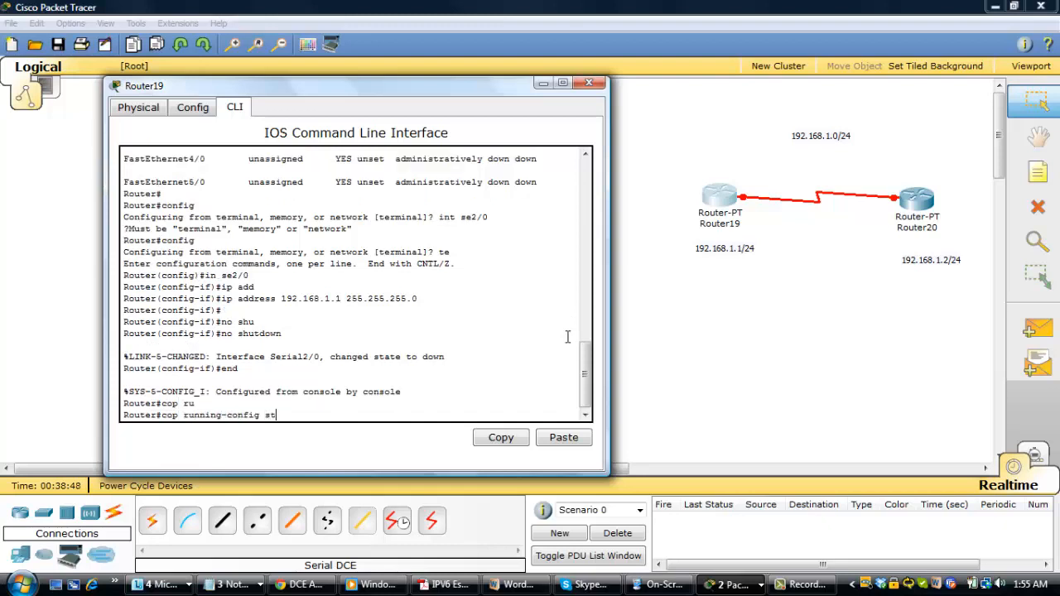
{"action": "type", "text": "st"}
{"action": "key", "text": "Tab"}
{"action": "key", "text": "Return"}
{"action": "key", "text": "Return"}
{"action": "key", "text": "Return"}
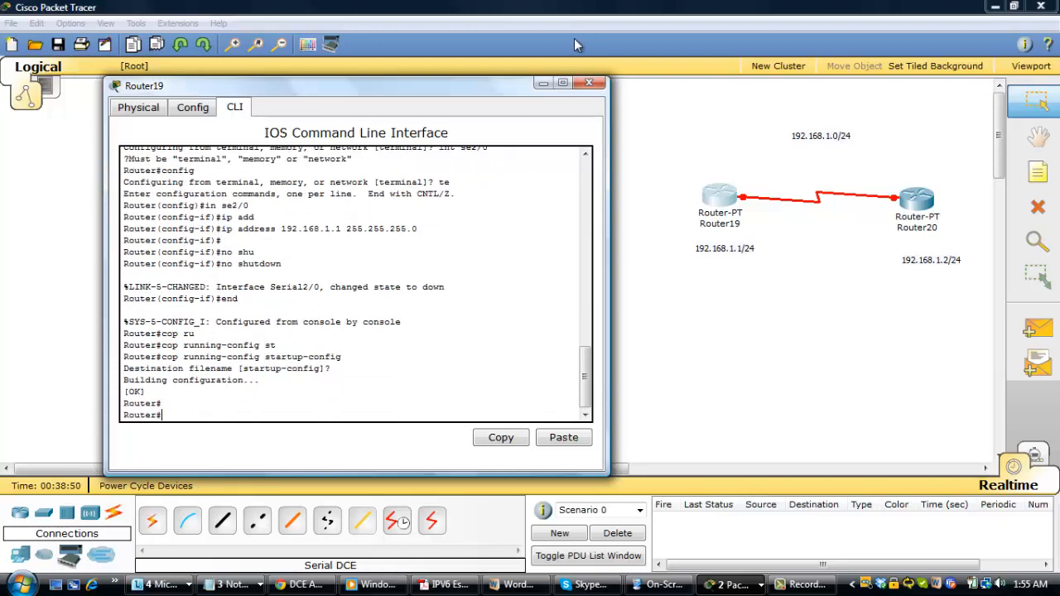
{"action": "left_click", "coordinate": [588, 83]}
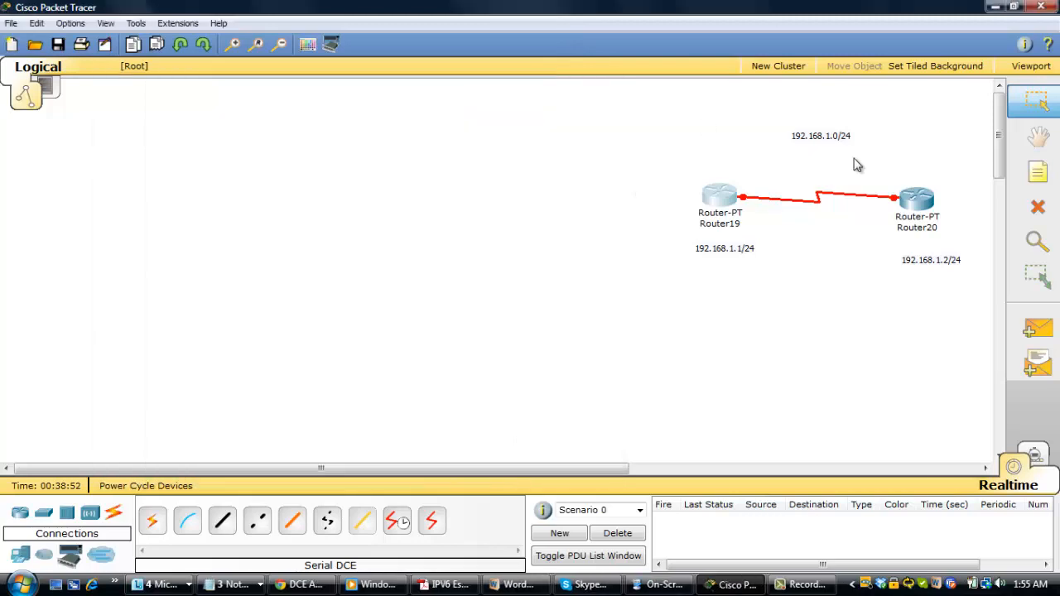
- Open Router20's command line, decline the initial configuration dialog with "no", and enter privileged mode
{"action": "left_click", "coordinate": [924, 206]}
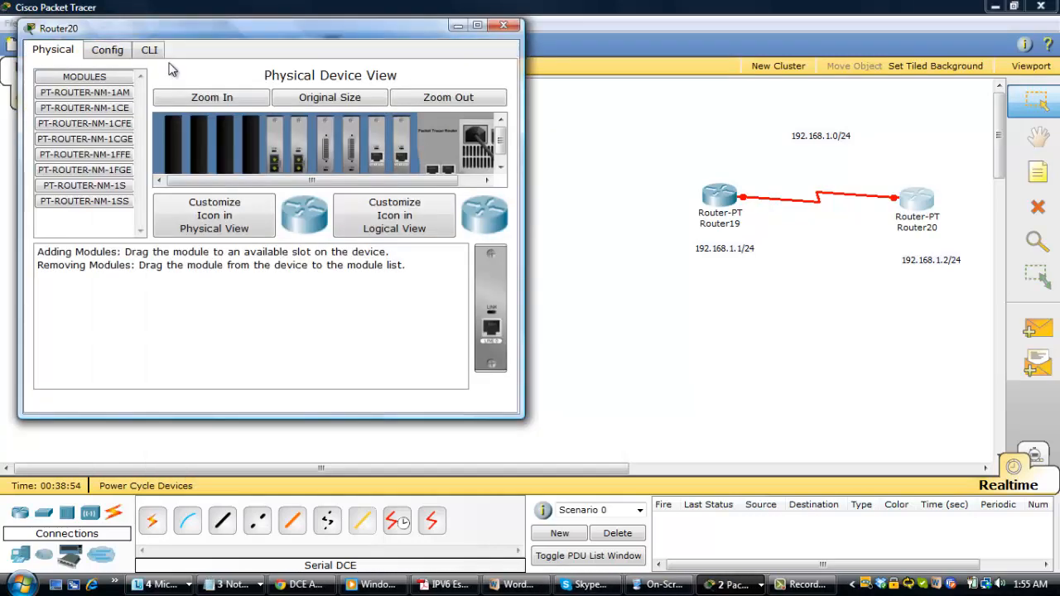
{"action": "left_click", "coordinate": [149, 49]}
{"action": "type", "text": "no"}
{"action": "key", "text": "Return"}
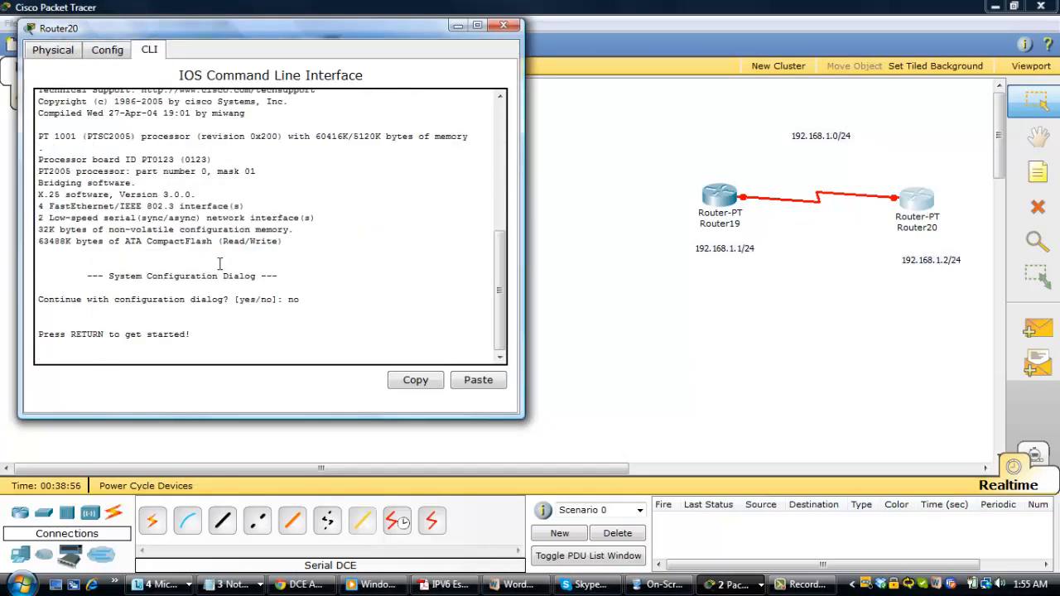
{"action": "key", "text": "Return"}
{"action": "key", "text": "Return"}
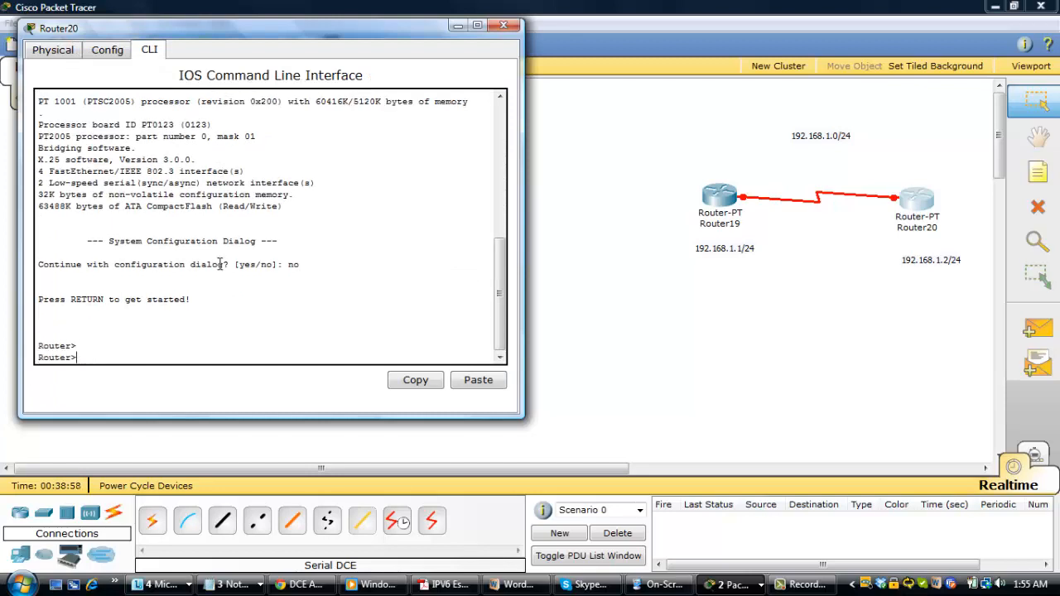
{"action": "type", "text": "en"}
{"action": "key", "text": "Return"}
- Show the IP interface brief on Router20 and check the Serial2/0 entry
{"action": "type", "text": "sho"}
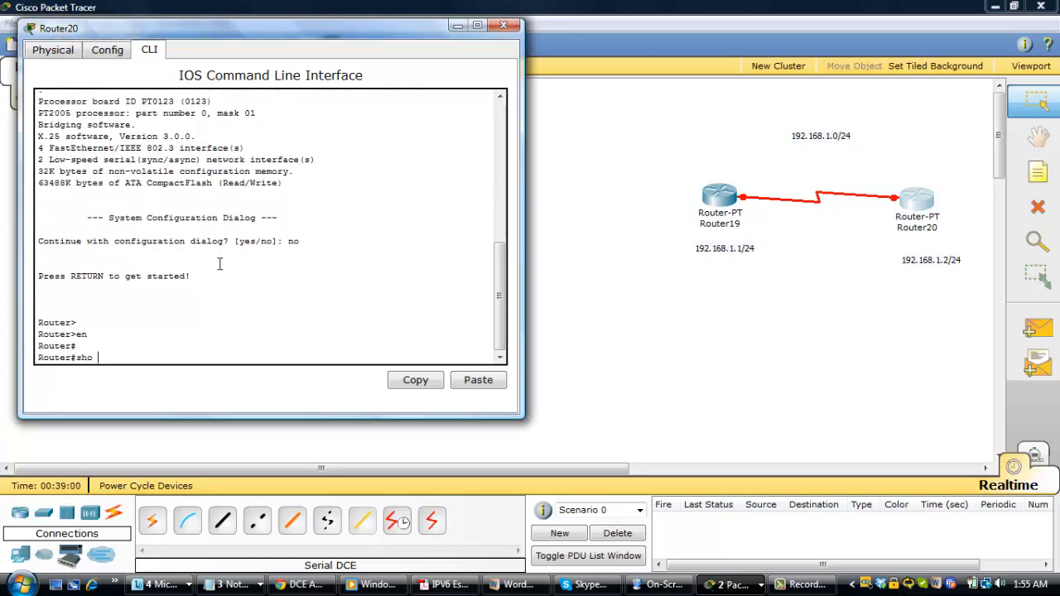
{"action": "type", "text": " ip int bri"}
{"action": "key", "text": "Tab"}
{"action": "key", "text": "Return"}
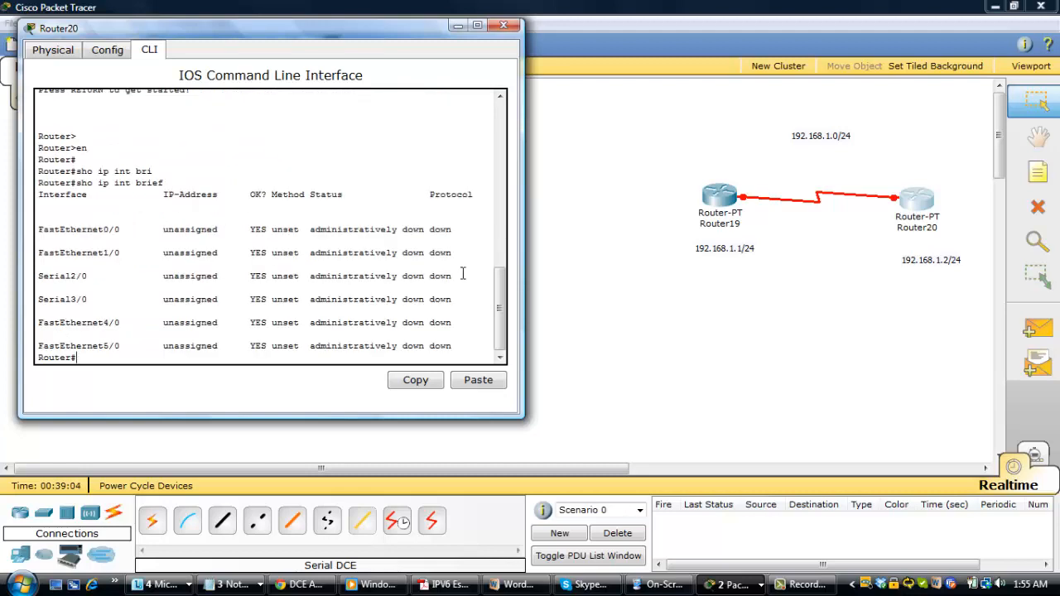
{"action": "left_click_drag", "start_coordinate": [461, 273], "coordinate": [43, 265]}
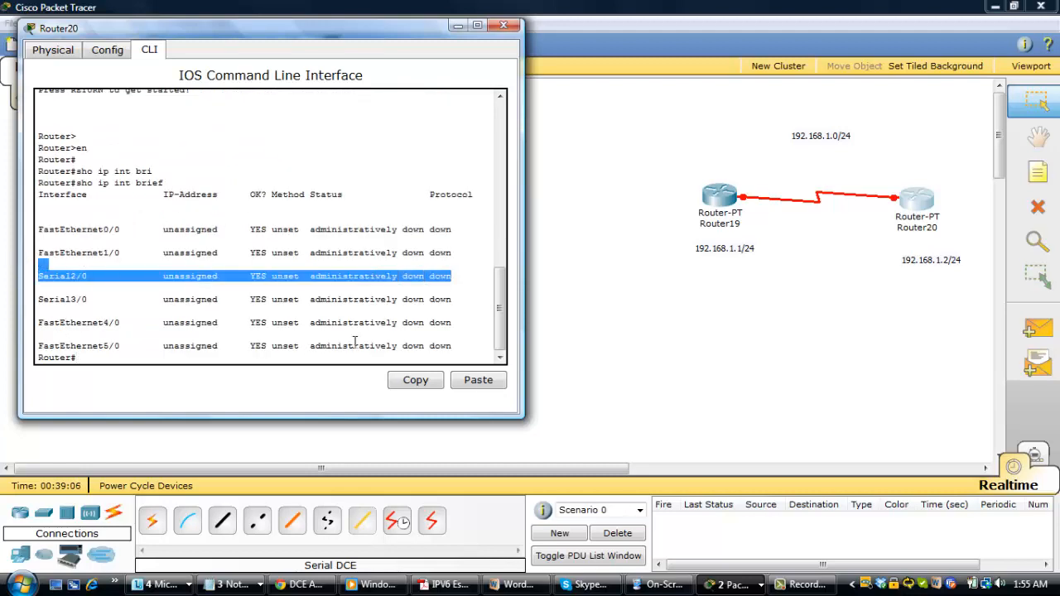
{"action": "left_click", "coordinate": [483, 322]}
{"action": "key", "text": "Return"}
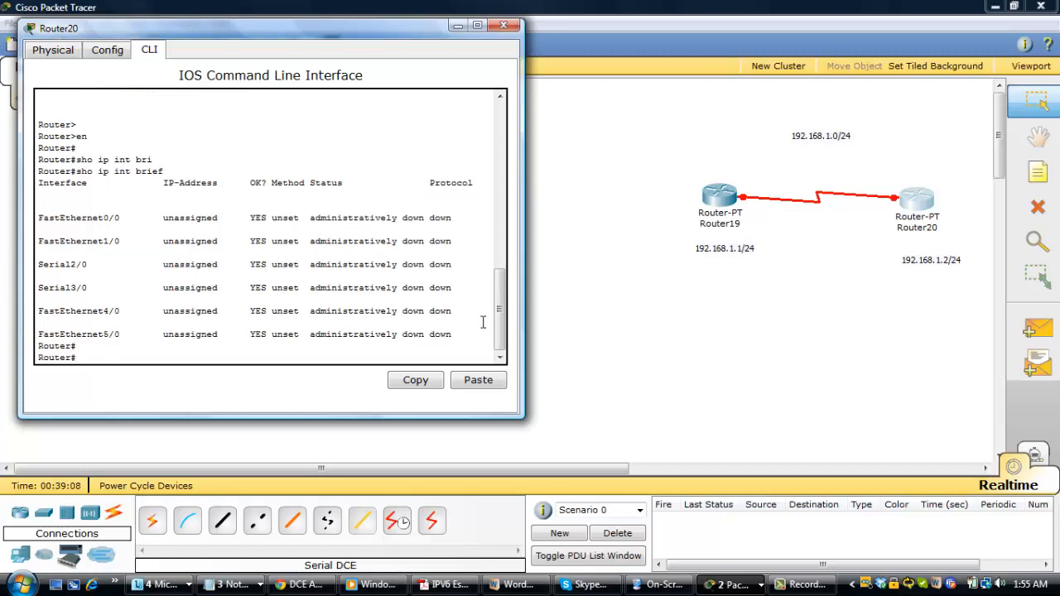
- Enter configuration mode from the terminal on Router20 and select interface se2/0
{"action": "type", "text": "config"}
{"action": "key", "text": "Return"}
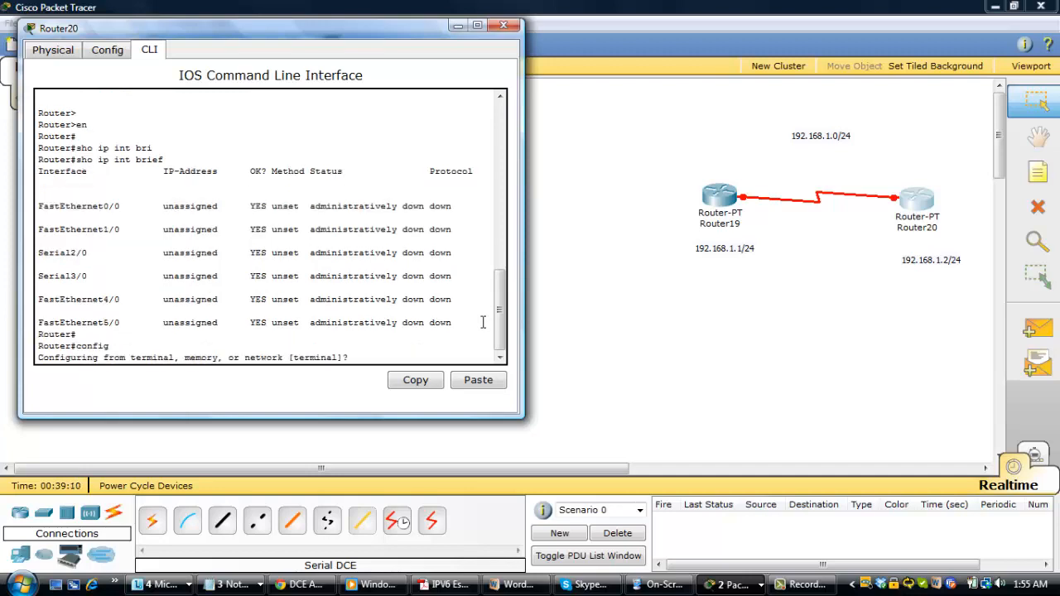
{"action": "type", "text": "te"}
{"action": "key", "text": "Return"}
{"action": "key", "text": "Return"}
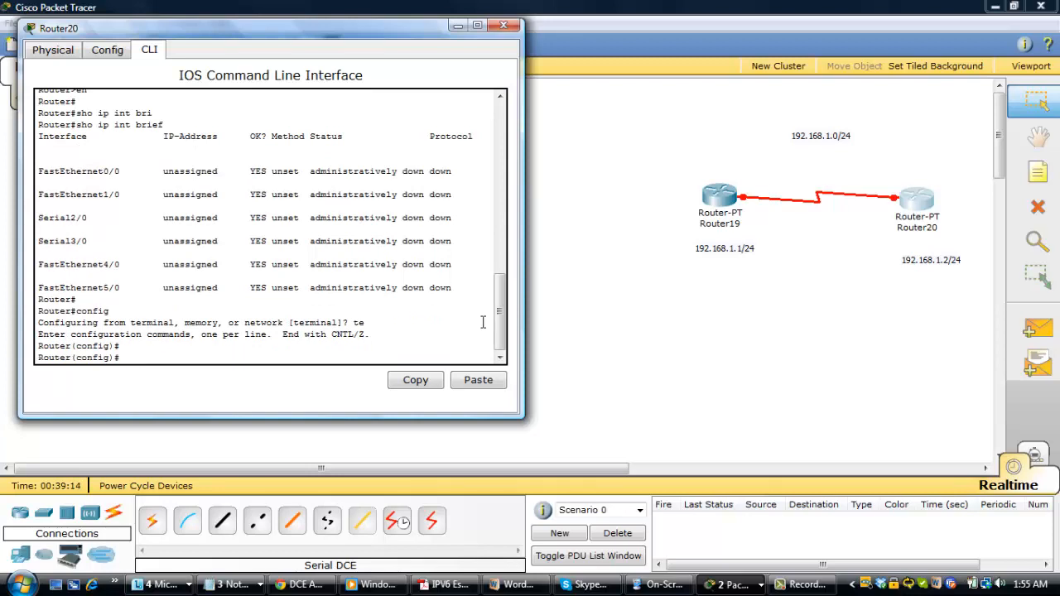
{"action": "type", "text": "int se2/0"}
{"action": "key", "text": "Return"}
{"action": "key", "text": "Return"}
- Assign IP address 192.168.1.2 with subnet mask 255.255.255.0 to Router20's Serial2/0 interface
{"action": "type", "text": "ip add"}
{"action": "key", "text": "Tab"}
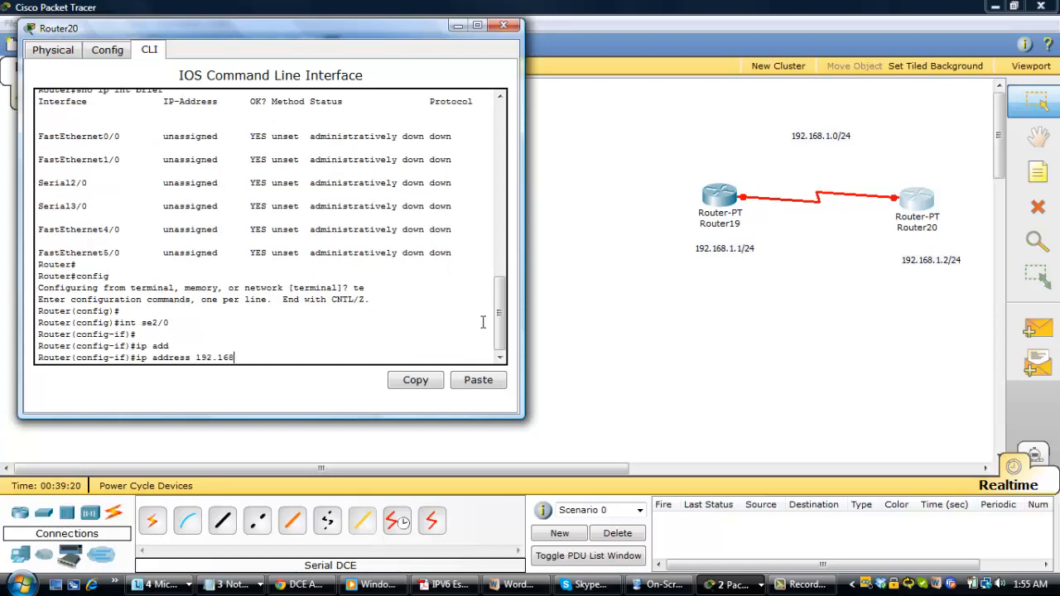
{"action": "type", "text": "192.168.1.2 255.255.255.0"}
{"action": "key", "text": "Return"}
{"action": "key", "text": "Return"}
- Enable Router20's Serial2/0 interface with "no shutdown" and end configuration mode
{"action": "type", "text": "no"}
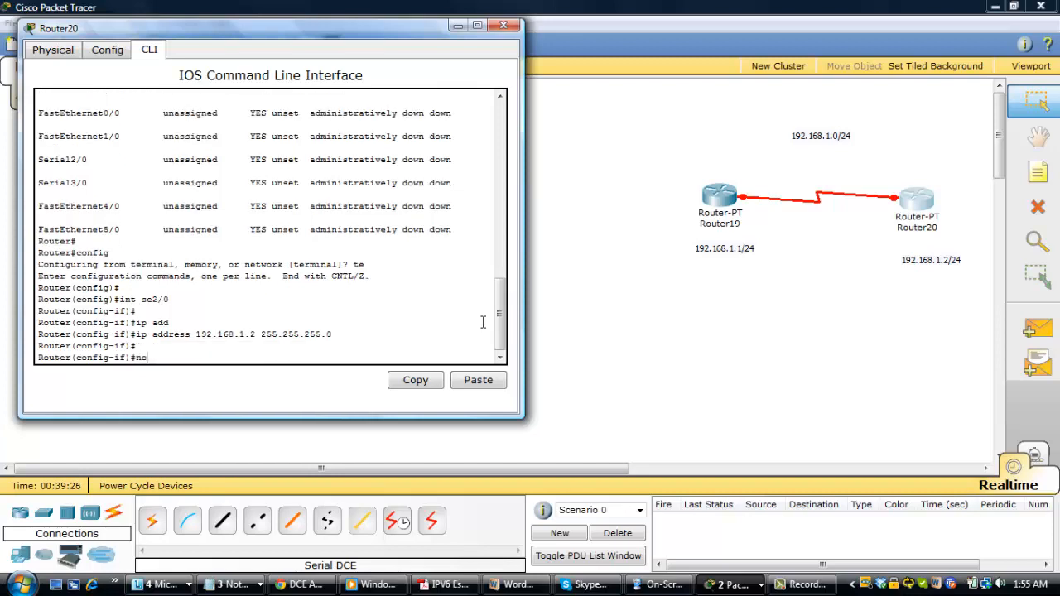
{"action": "type", "text": " shu"}
{"action": "key", "text": "Tab"}
{"action": "key", "text": "Return"}
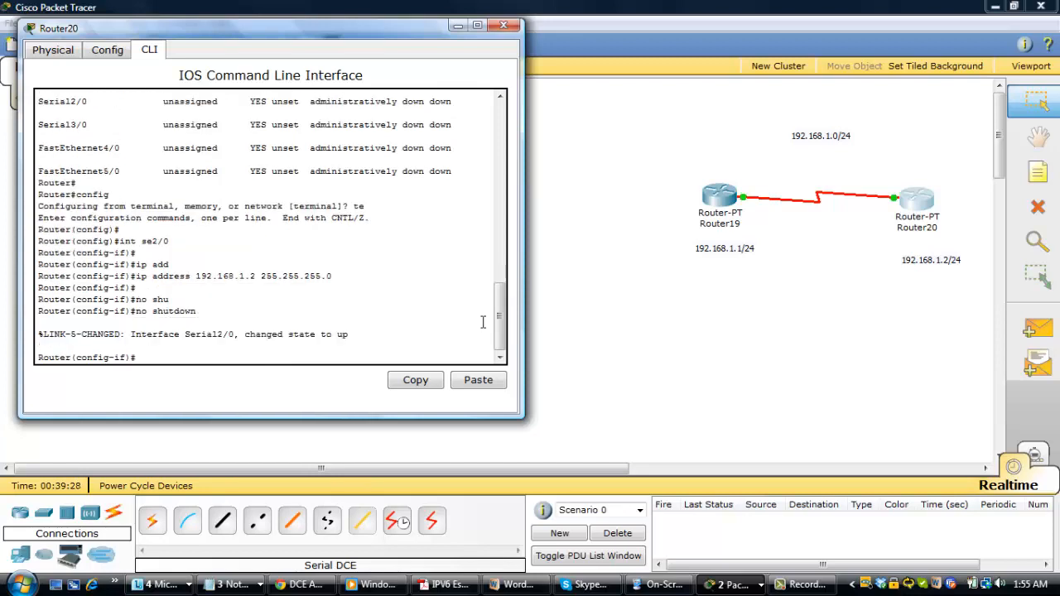
{"action": "left_click_drag", "start_coordinate": [373, 333], "coordinate": [229, 320]}
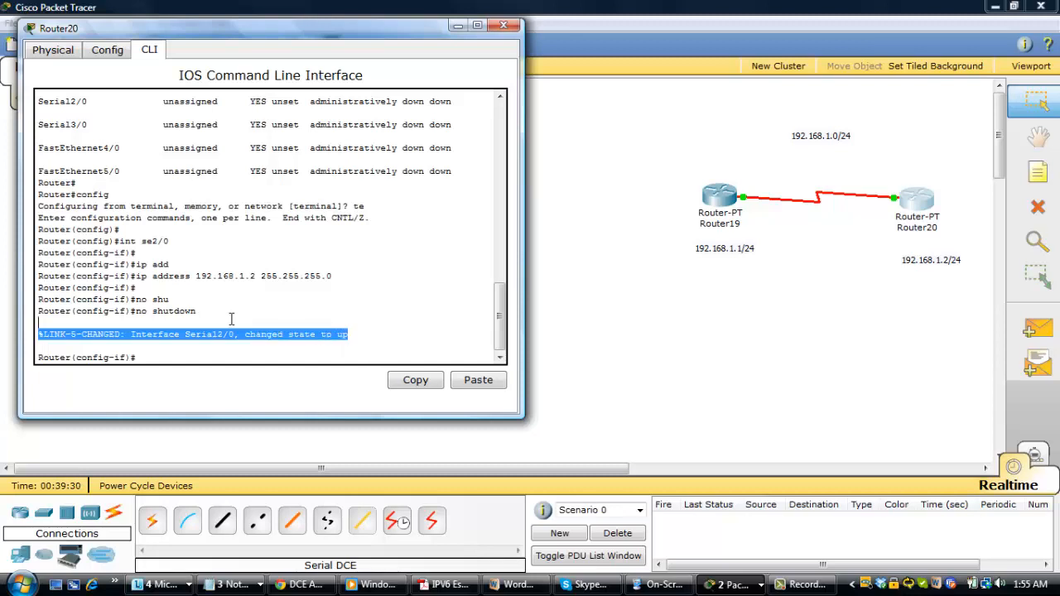
{"action": "left_click", "coordinate": [303, 351]}
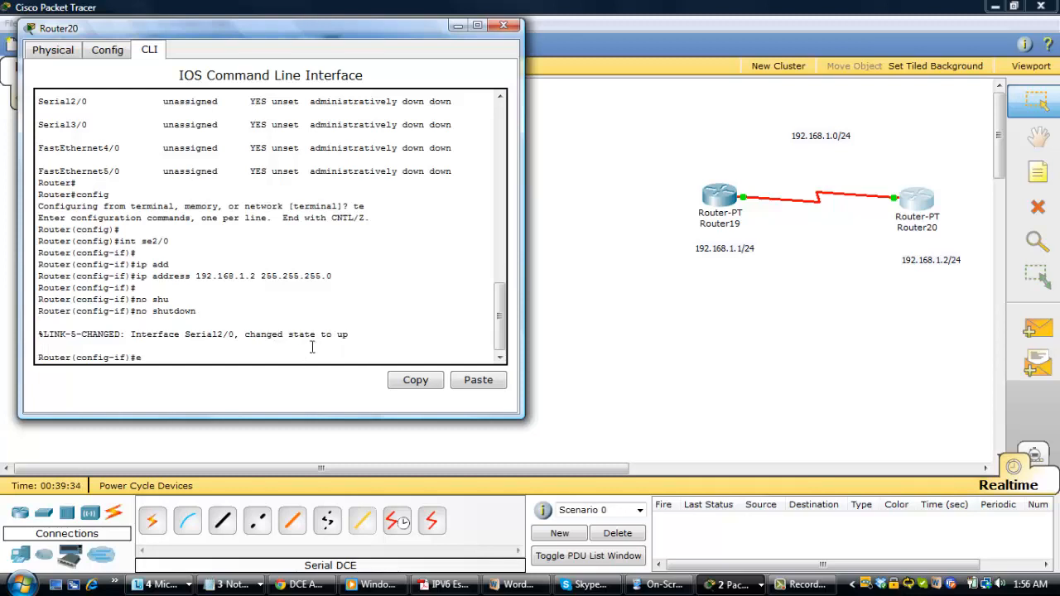
{"action": "type", "text": "end"}
{"action": "key", "text": "Return"}
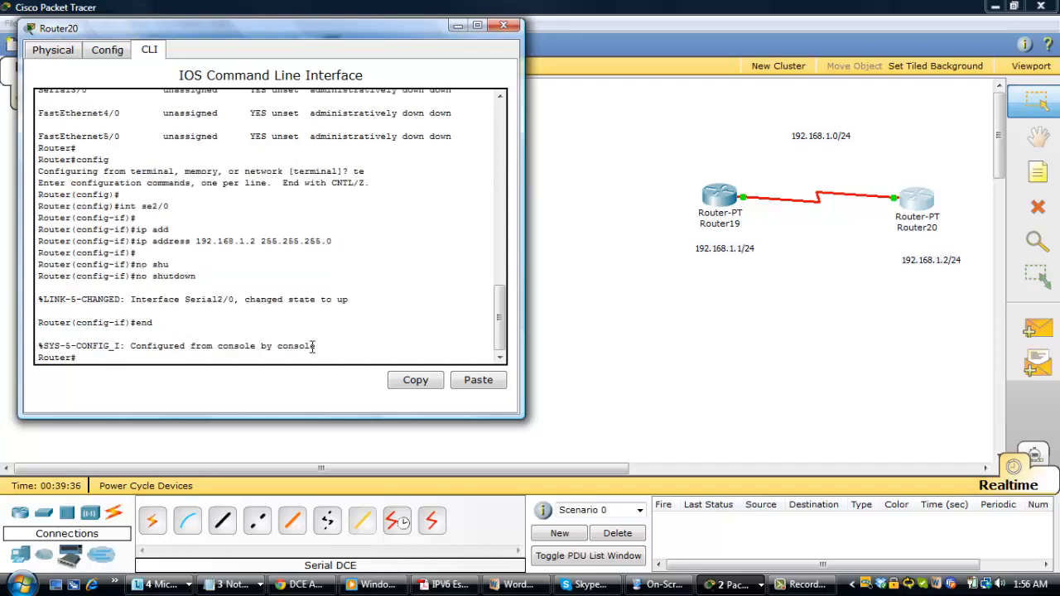
{"action": "key", "text": "Return"}
- Save Router20's running-config to startup-config under the default destination filename
{"action": "type", "text": "cop"}
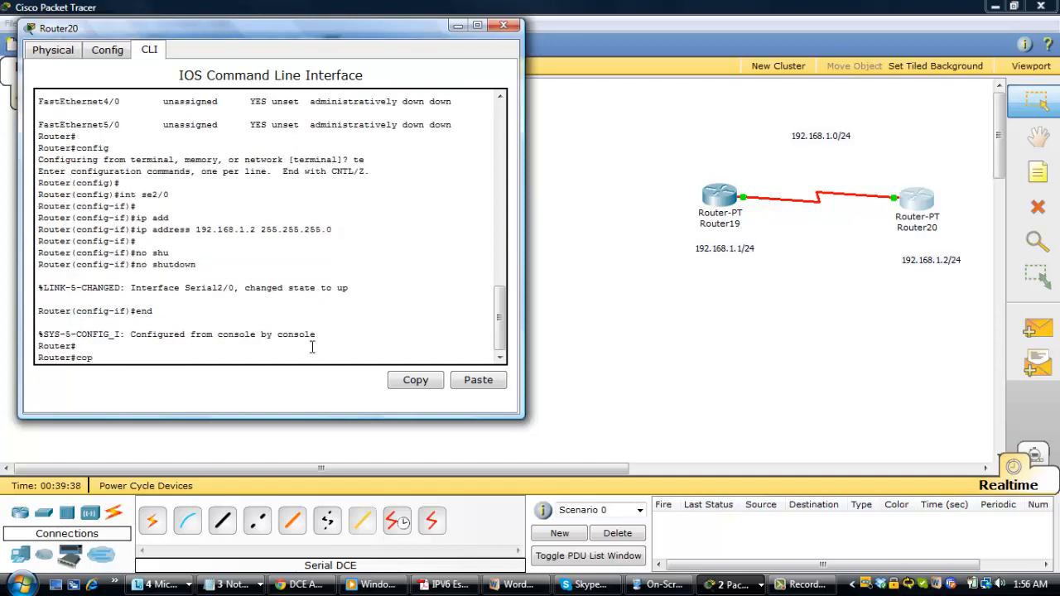
{"action": "type", "text": " ru"}
{"action": "key", "text": "Tab"}
{"action": "type", "text": "st"}
{"action": "key", "text": "Tab"}
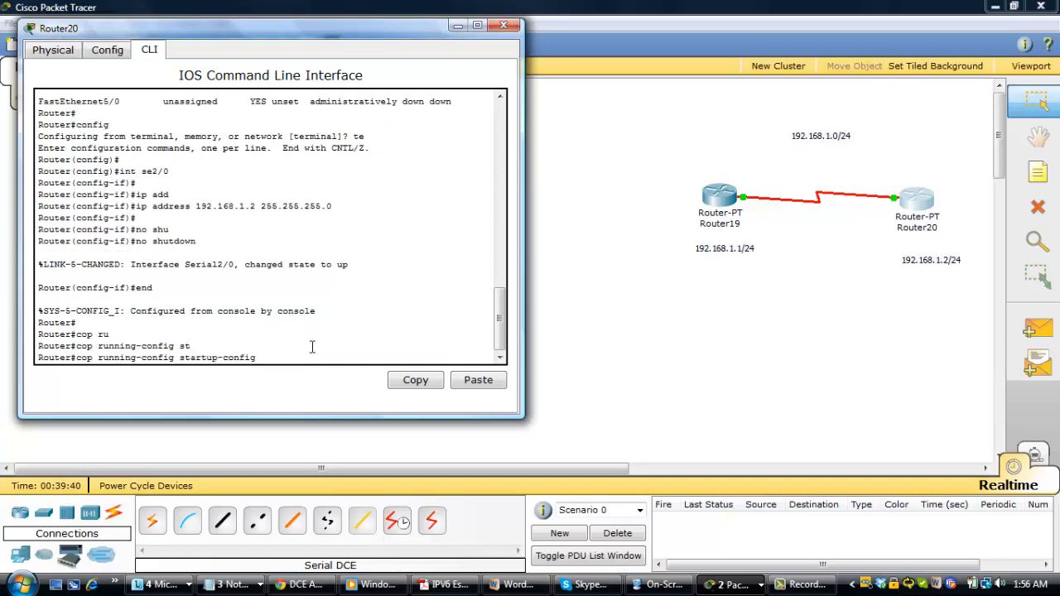
{"action": "key", "text": "Return"}
{"action": "key", "text": "Return"}
{"action": "key", "text": "Return"}
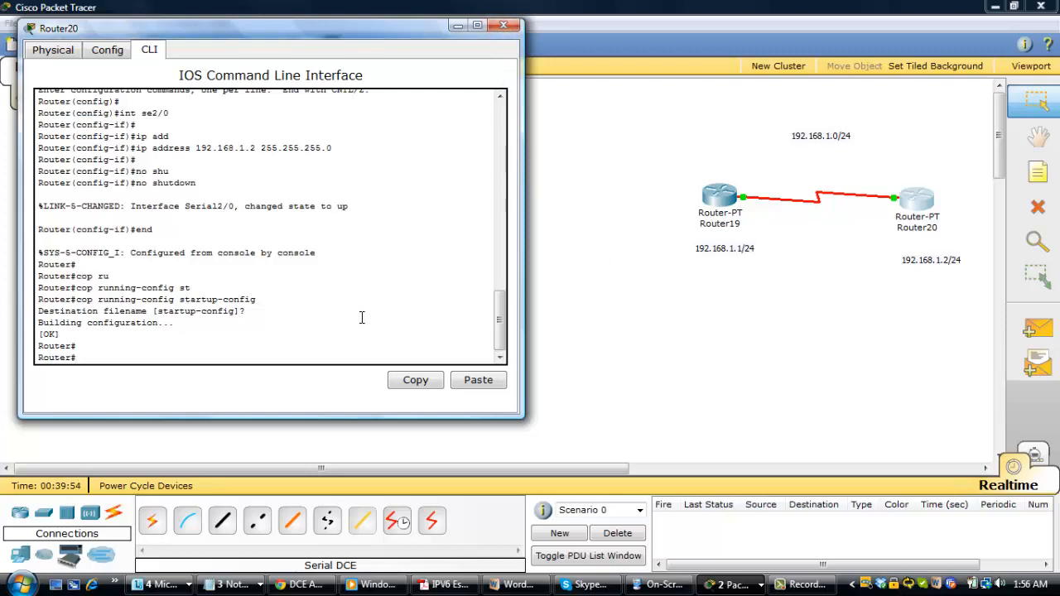
- Show Router20's IP interface brief again, check the address and status of Serial2/0, and close the router's window
{"action": "type", "text": "o ip int bri"}
{"action": "key", "text": "Tab"}
{"action": "key", "text": "Return"}
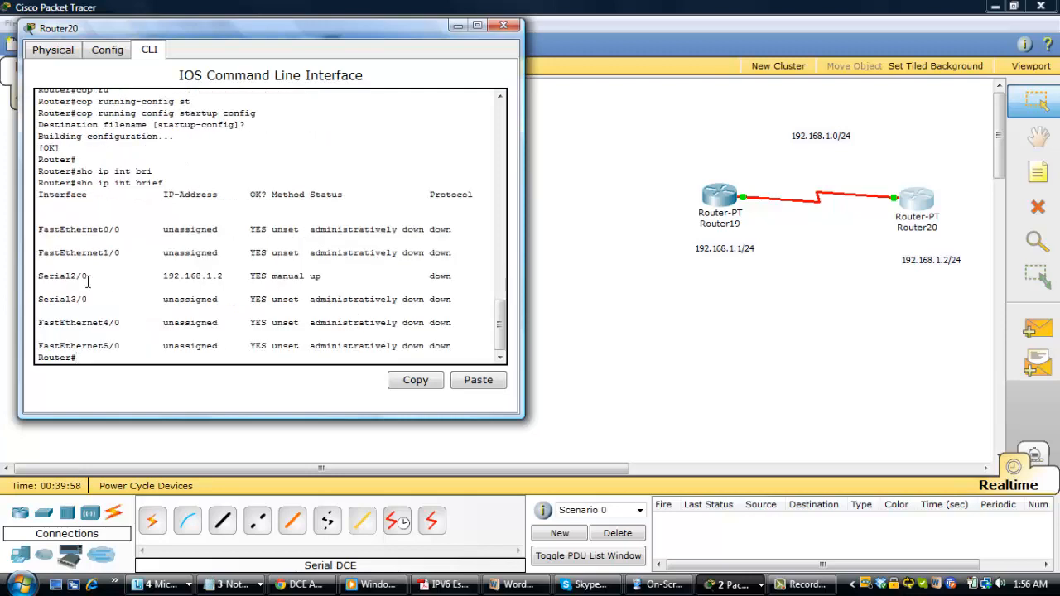
{"action": "left_click_drag", "start_coordinate": [39, 276], "coordinate": [222, 281]}
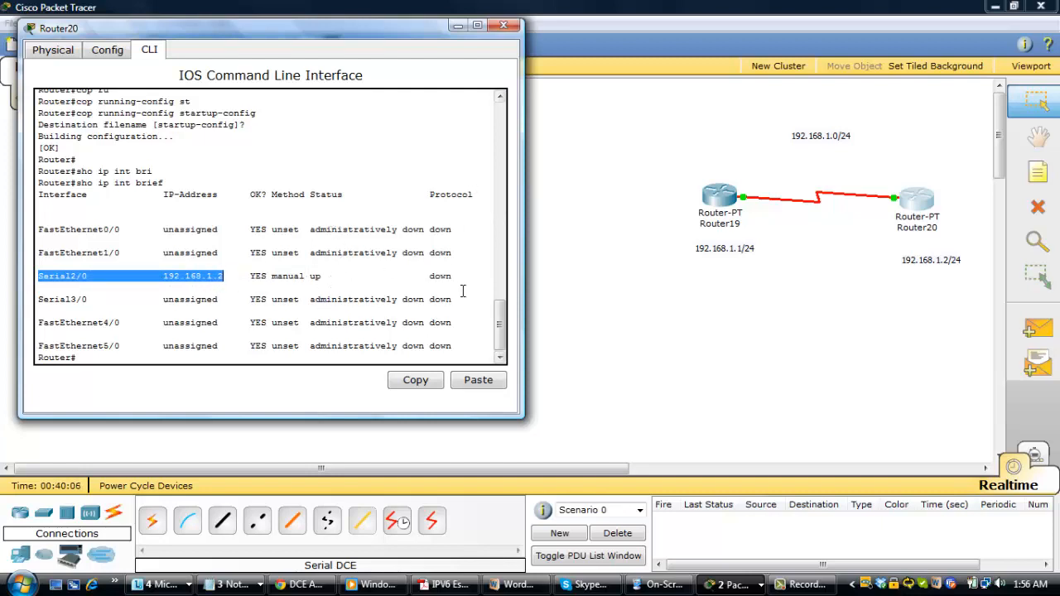
{"action": "left_click", "coordinate": [502, 26]}
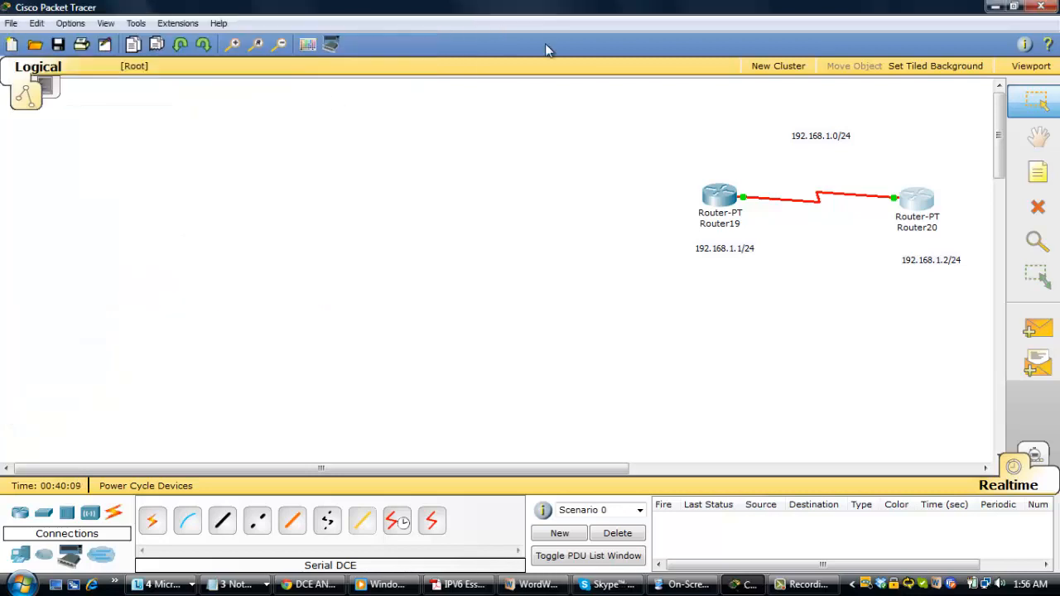
- Open Router19 and show its IP interface brief to check the status and protocol of Serial2/0
{"action": "left_click", "coordinate": [727, 214]}
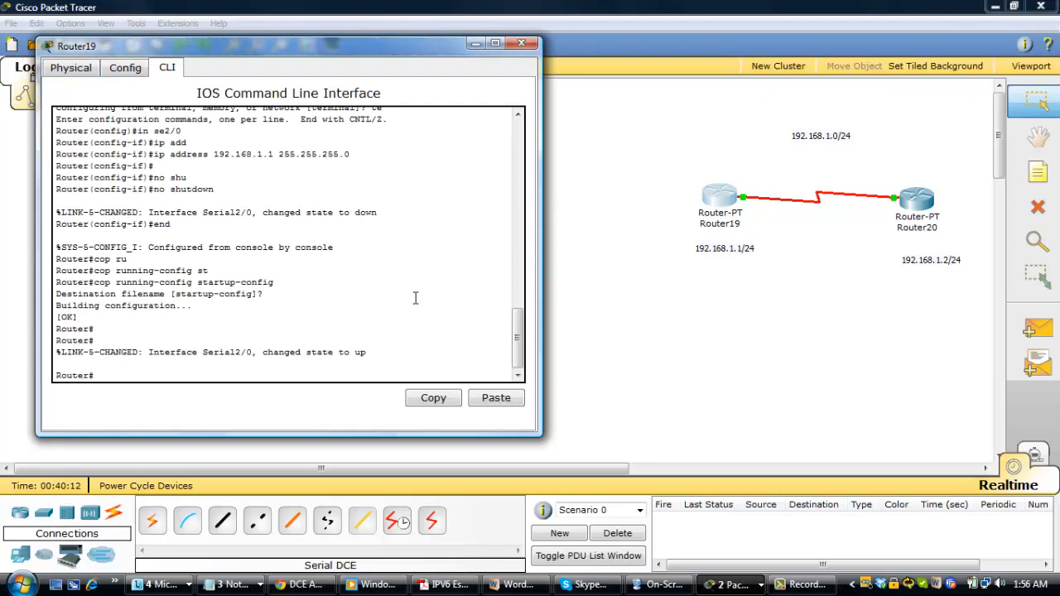
{"action": "type", "text": "sho ip int bri"}
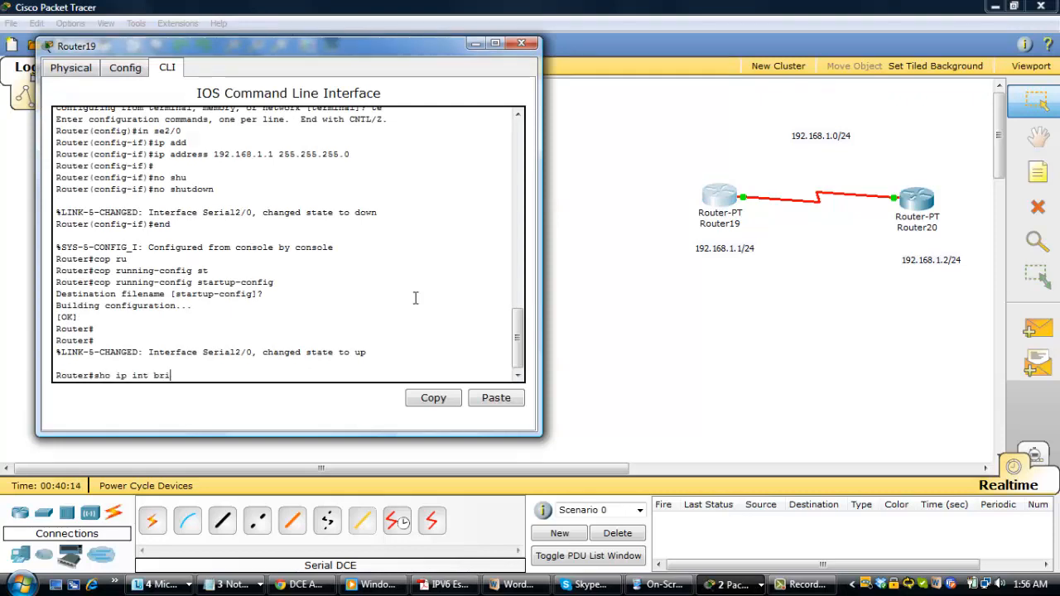
{"action": "key", "text": "Return"}
{"action": "left_click", "coordinate": [470, 293]}
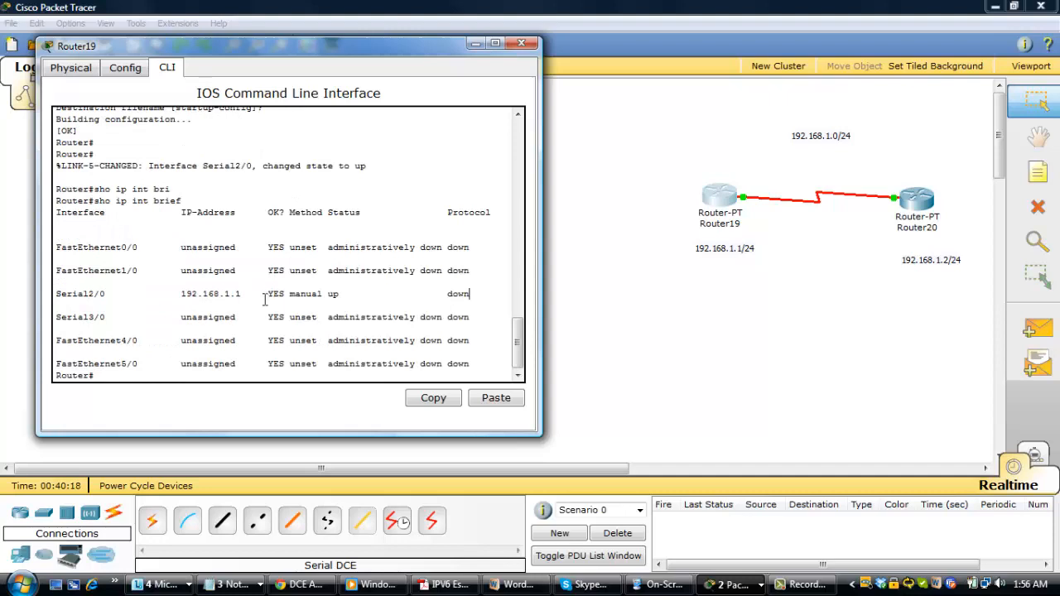
{"action": "key", "text": "Return"}
{"action": "key", "text": "Return"}
- Ping 192.168.1.2 from Router19 to test the serial link and close the router's window
{"action": "type", "text": "pin"}
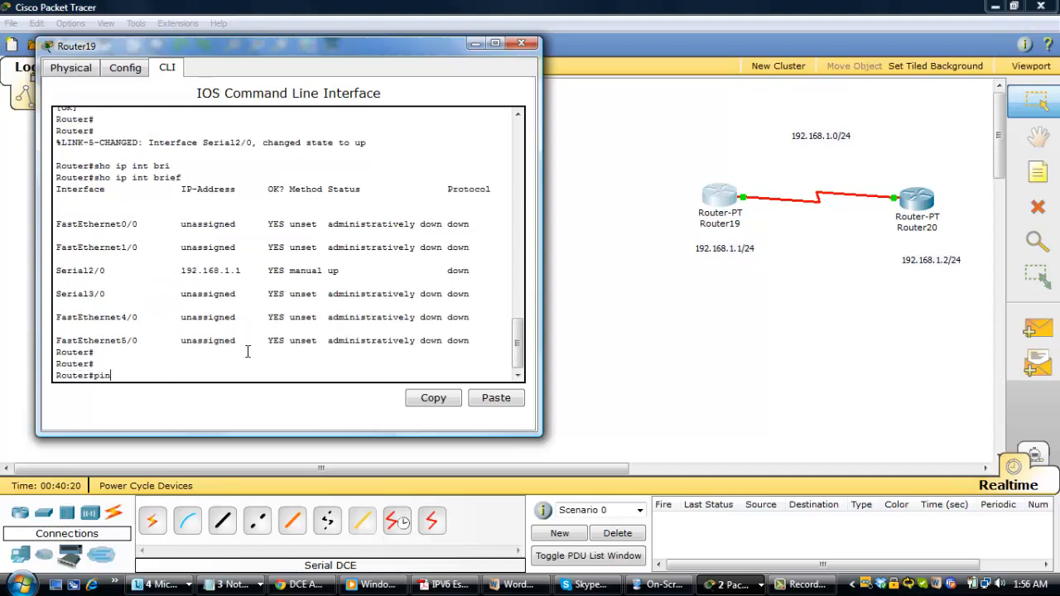
{"action": "type", "text": "g 192.168.1.2"}
{"action": "key", "text": "Return"}
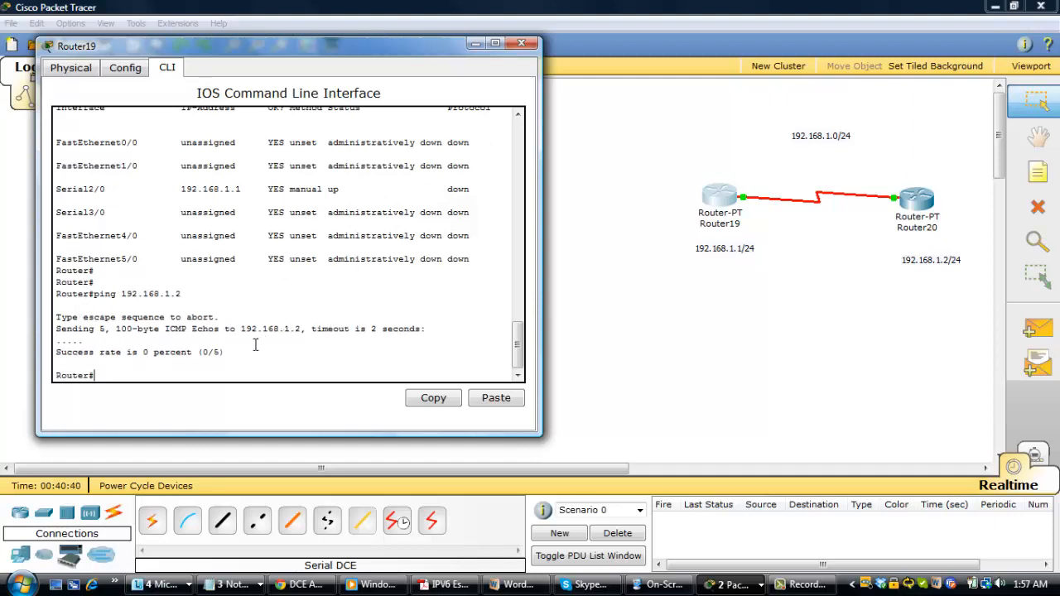
{"action": "left_click", "coordinate": [212, 344]}
{"action": "left_click", "coordinate": [521, 42]}
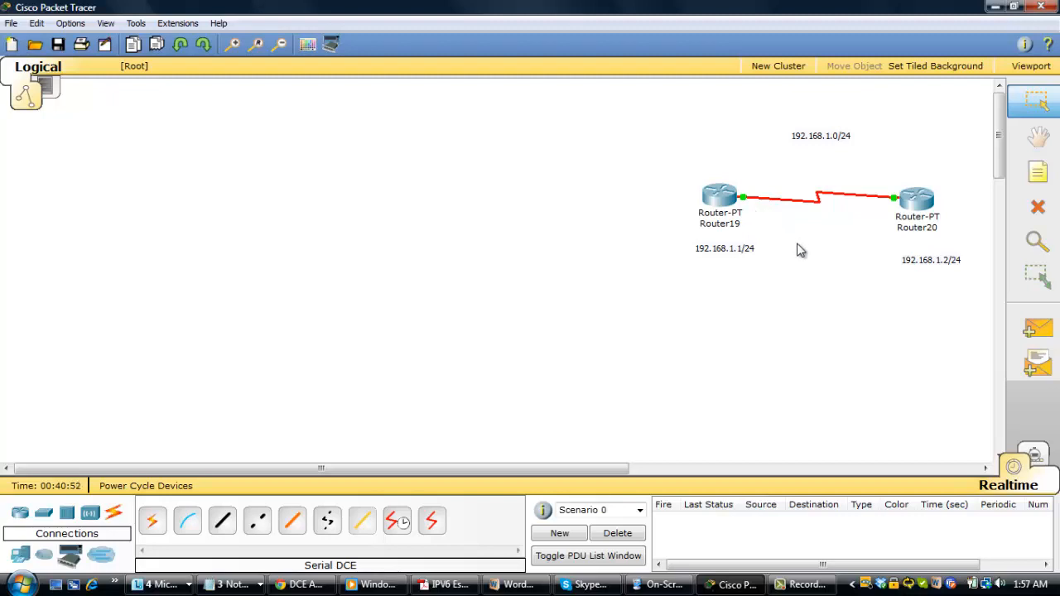
- Show the details of interface se2/0 on Router19 and examine its line protocol state and its MTU, bandwidth and delay values
{"action": "mouse_move", "coordinate": [744, 199]}
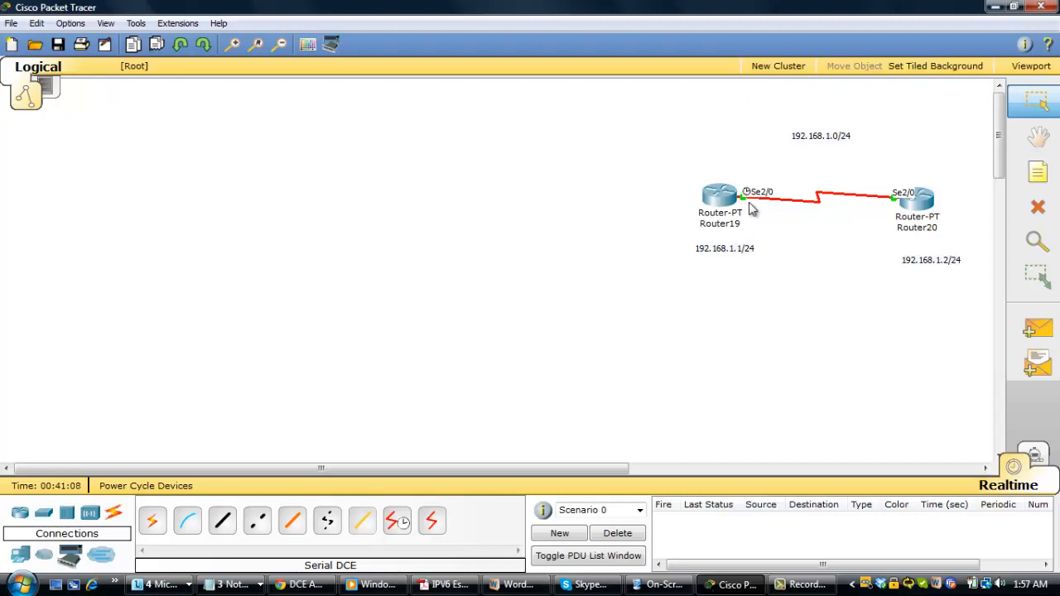
{"action": "left_click", "coordinate": [718, 205]}
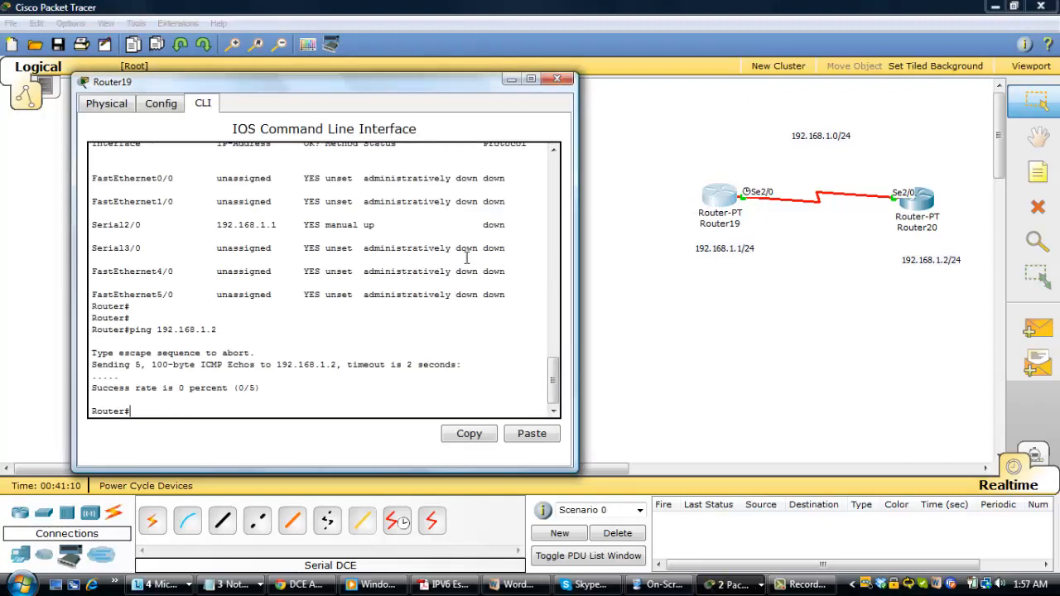
{"action": "left_click", "coordinate": [510, 331]}
{"action": "key", "text": "Return"}
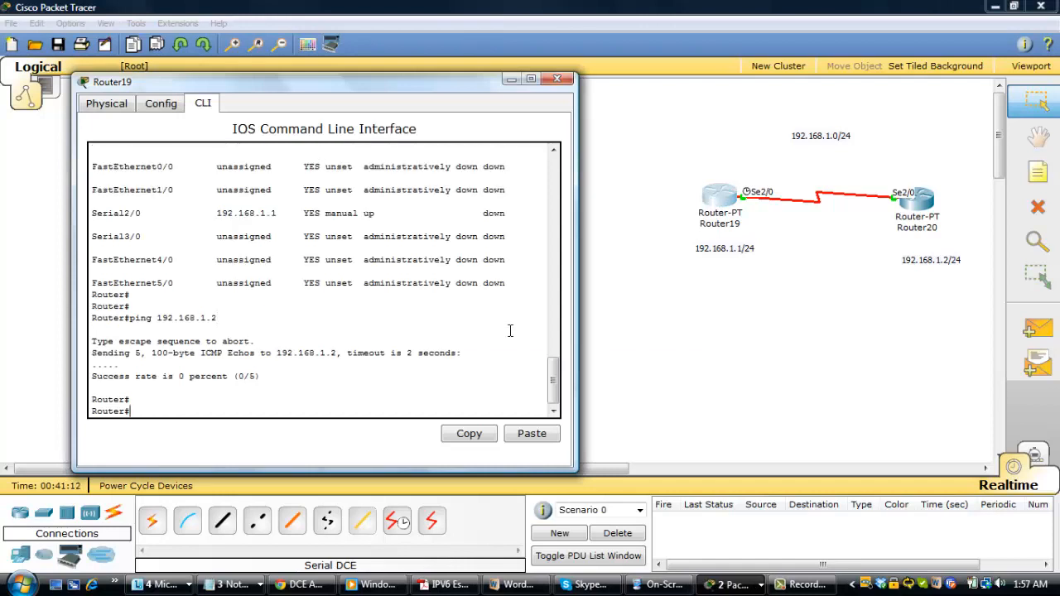
{"action": "type", "text": "sho int se2/0"}
{"action": "key", "text": "Return"}
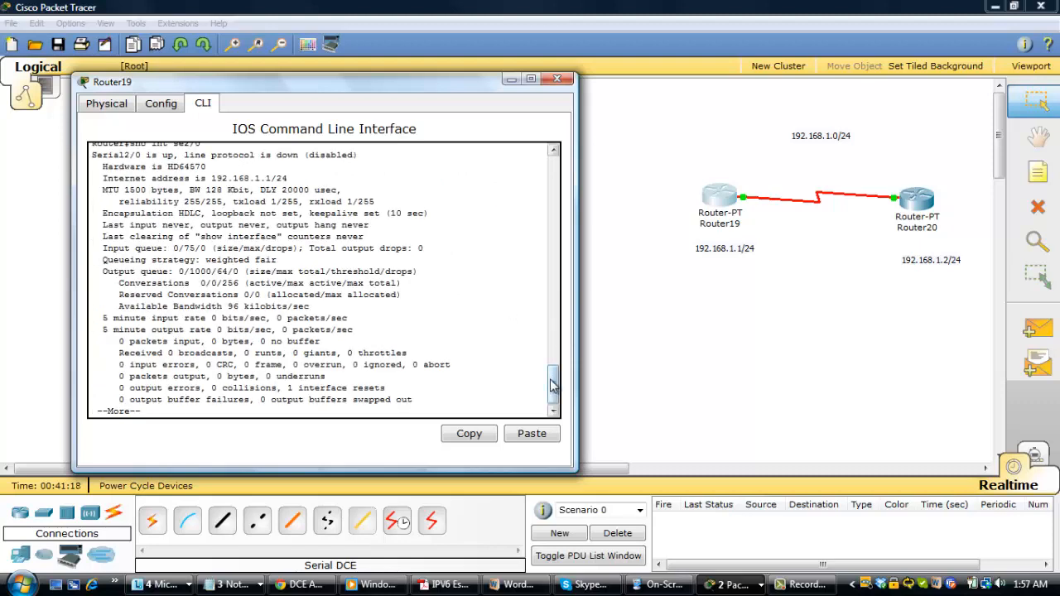
{"action": "scroll", "coordinate": [553, 383], "scroll_direction": "up", "scroll_amount": 1}
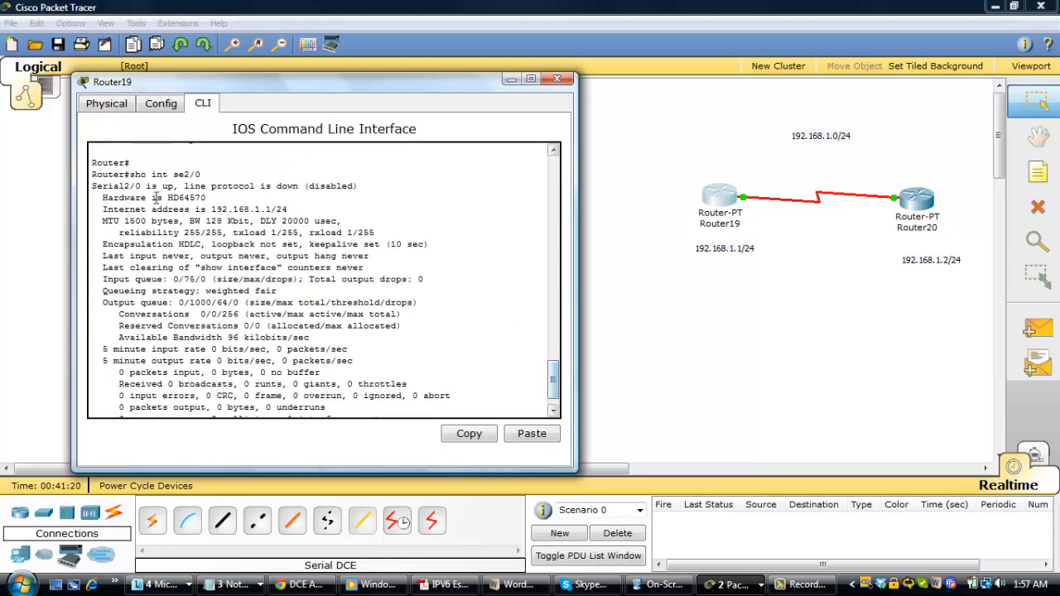
{"action": "left_click_drag", "start_coordinate": [101, 222], "coordinate": [299, 222]}
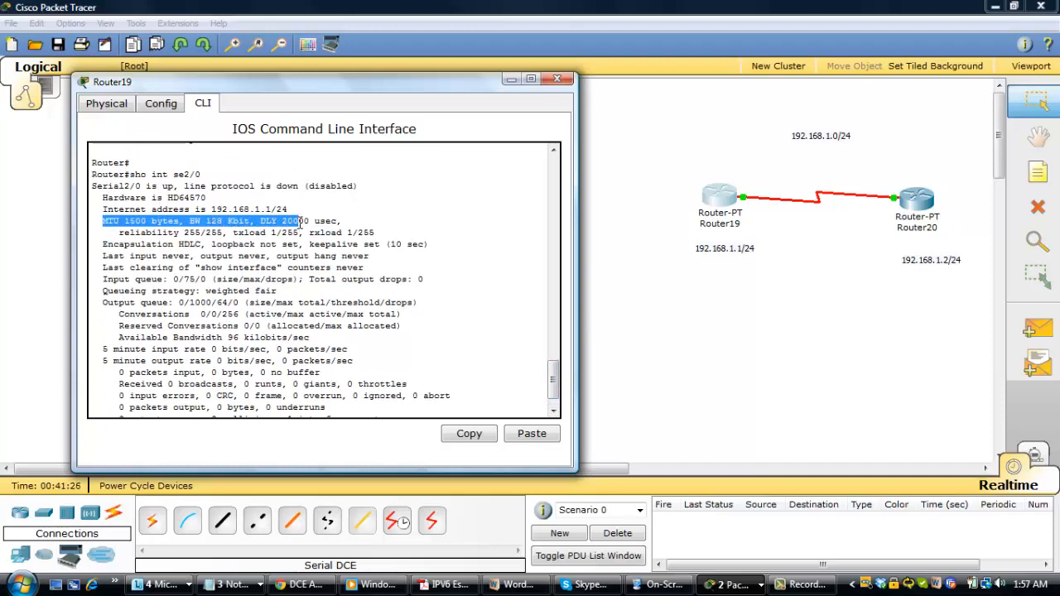
{"action": "left_click", "coordinate": [342, 207]}
{"action": "left_click_drag", "start_coordinate": [183, 185], "coordinate": [357, 183]}
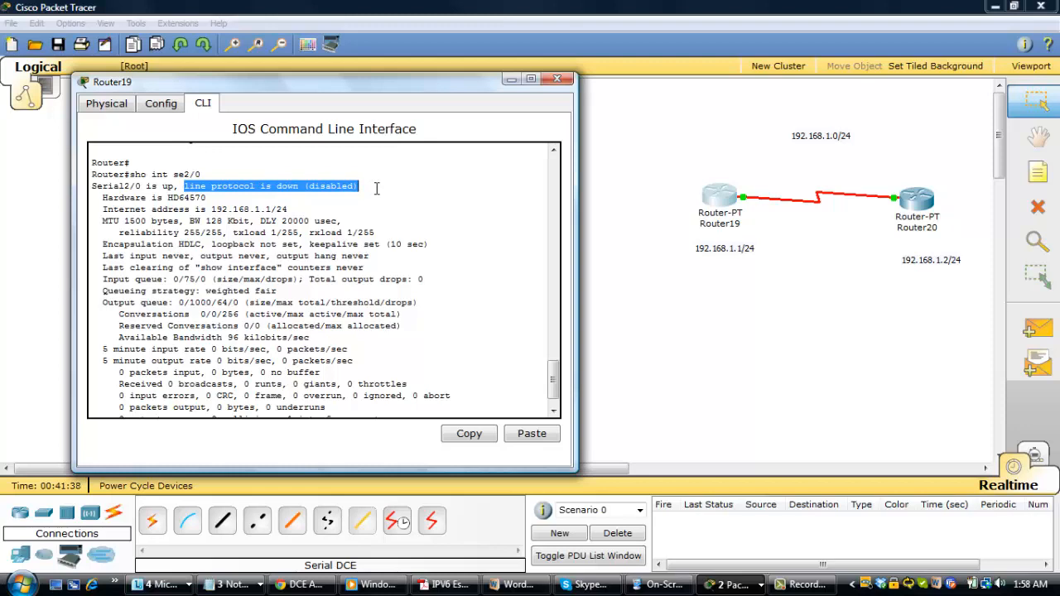
{"action": "scroll", "coordinate": [553, 418], "scroll_direction": "down", "scroll_amount": 1}
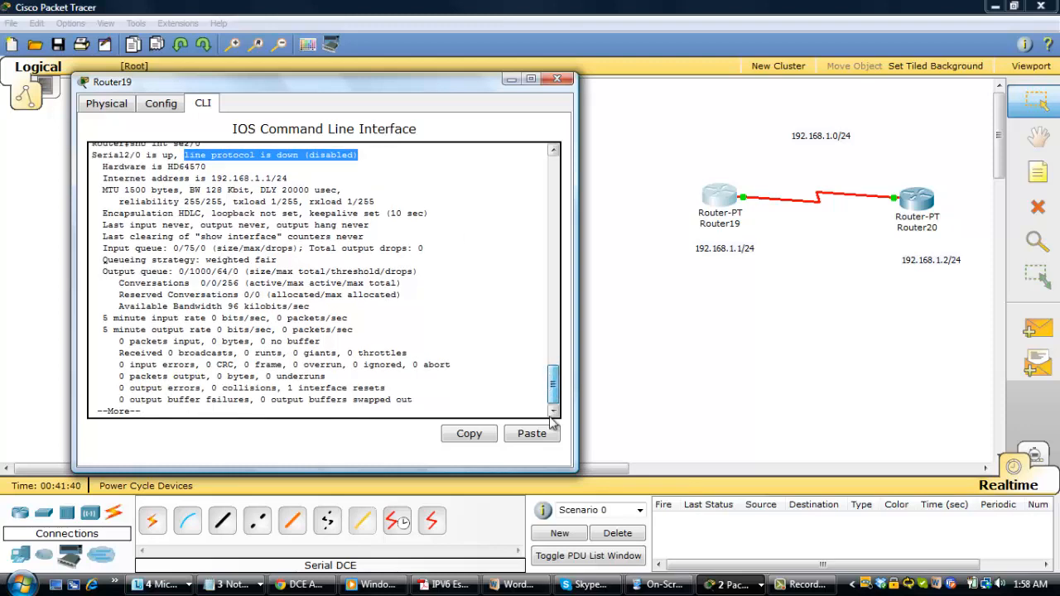
- Show the rest of Router19's se2/0 interface details and check the port labels on the link for the DCE clock end
{"action": "left_click", "coordinate": [445, 386]}
{"action": "key", "text": "Return"}
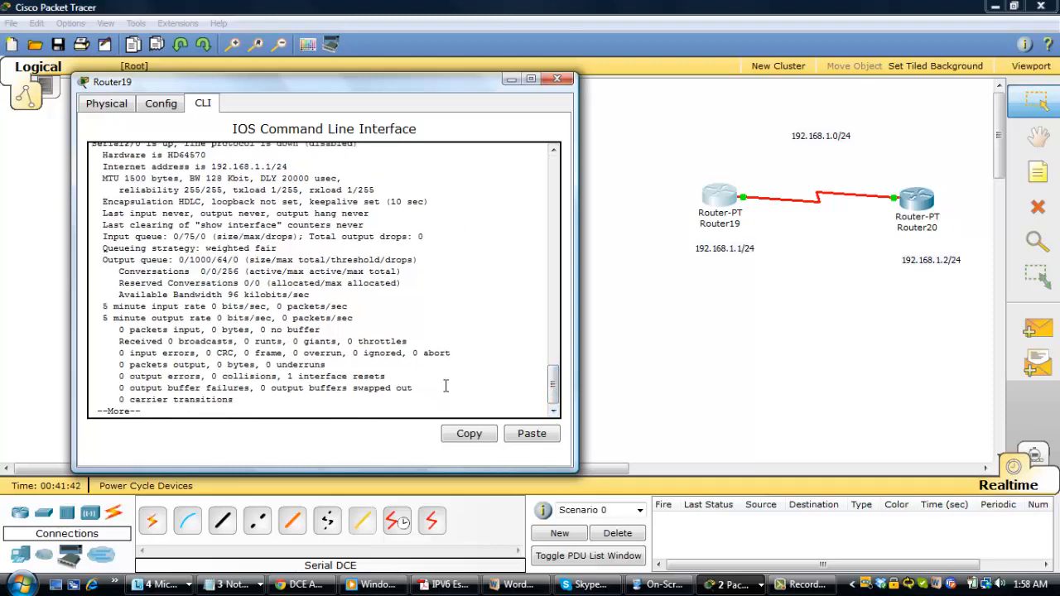
{"action": "key", "text": "Return"}
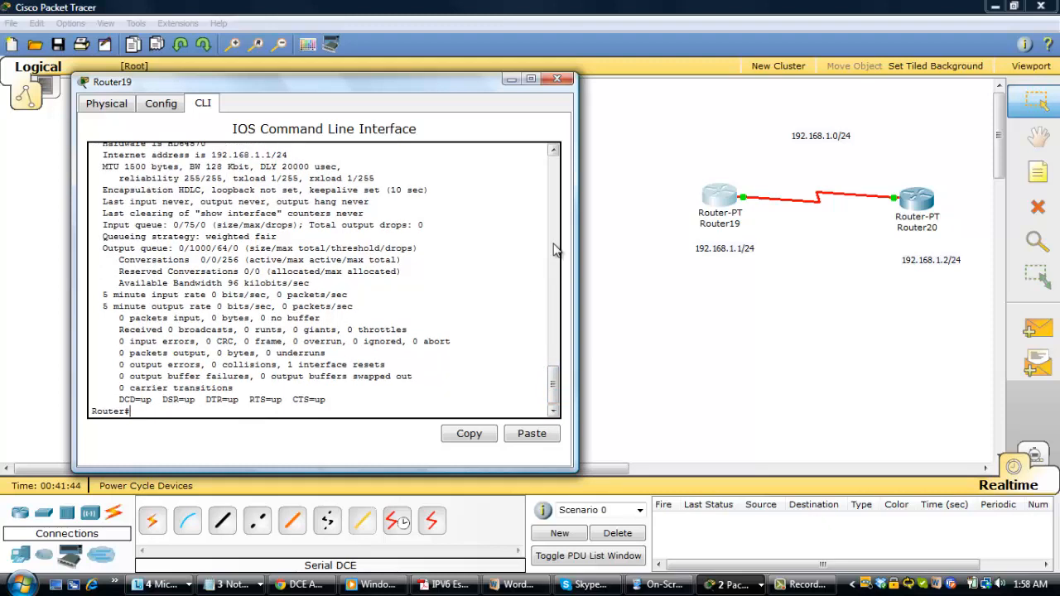
{"action": "left_click", "coordinate": [743, 203]}
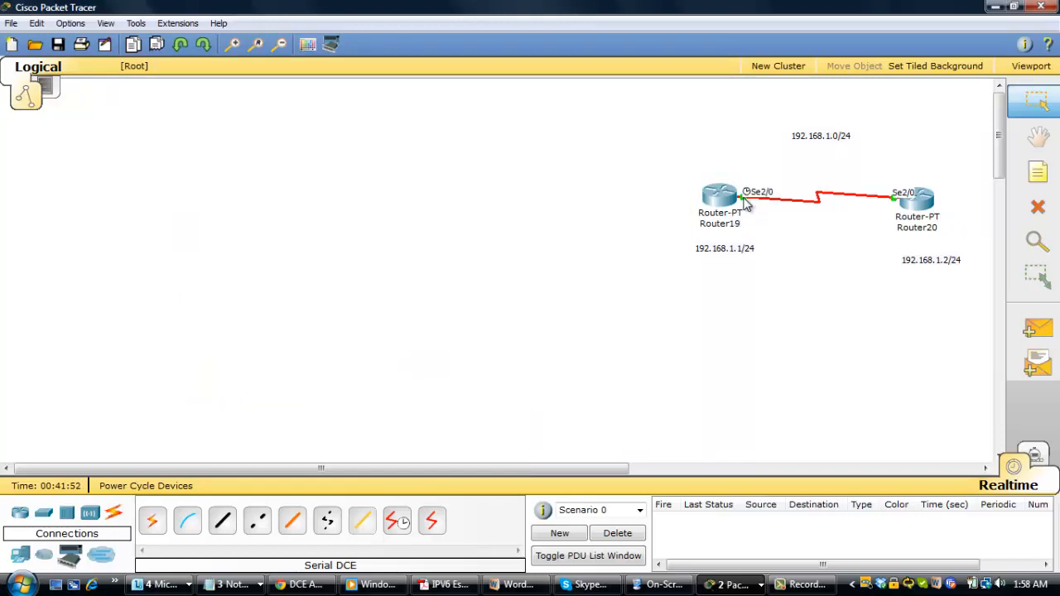
- Open Router19 and enter terminal configuration for interface se2/0
{"action": "left_click", "coordinate": [727, 198]}
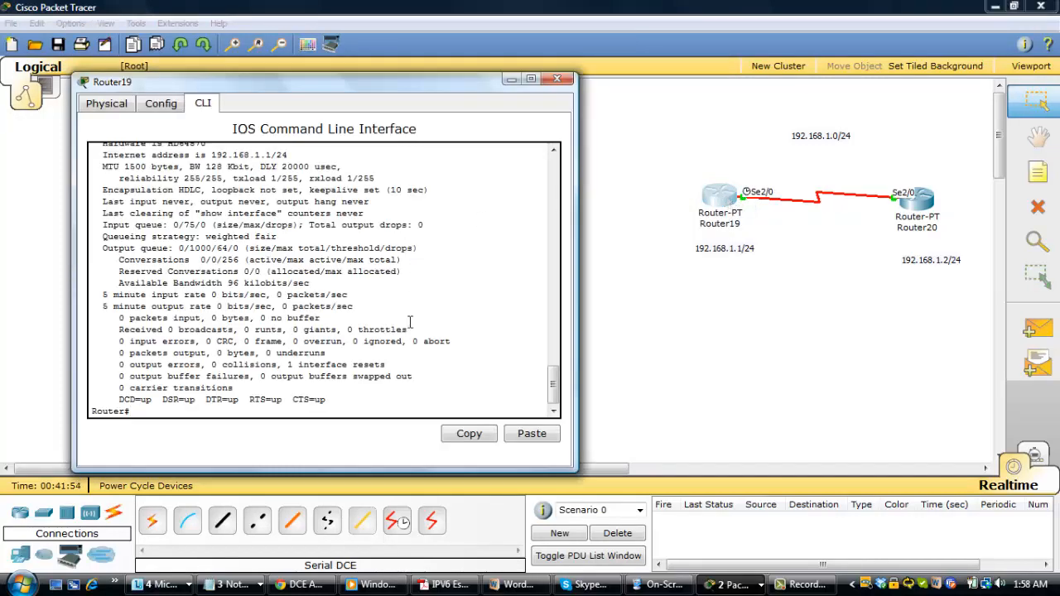
{"action": "type", "text": "config"}
{"action": "key", "text": "Return"}
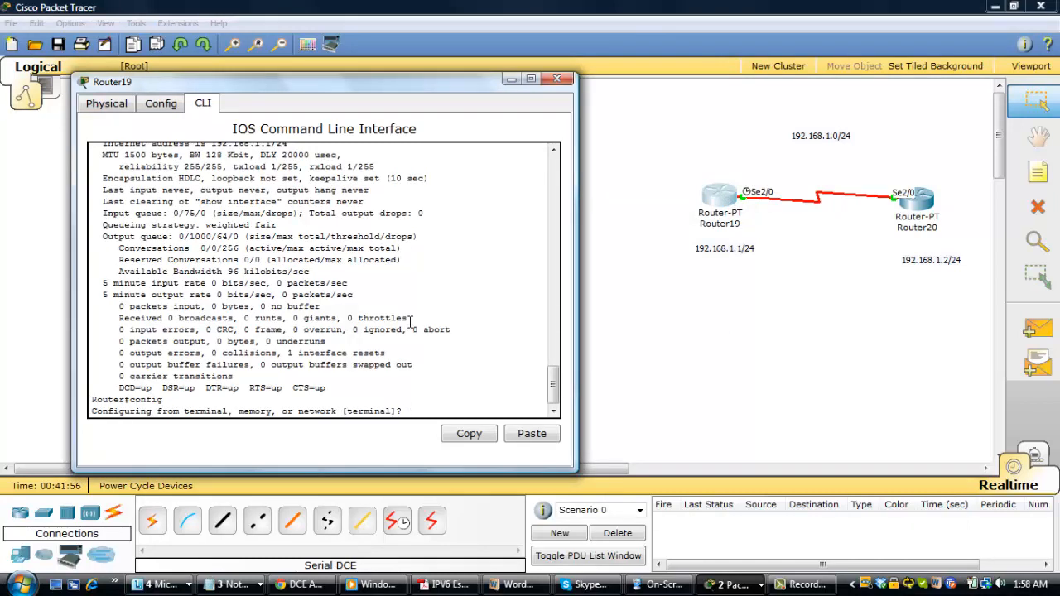
{"action": "type", "text": "te"}
{"action": "key", "text": "Return"}
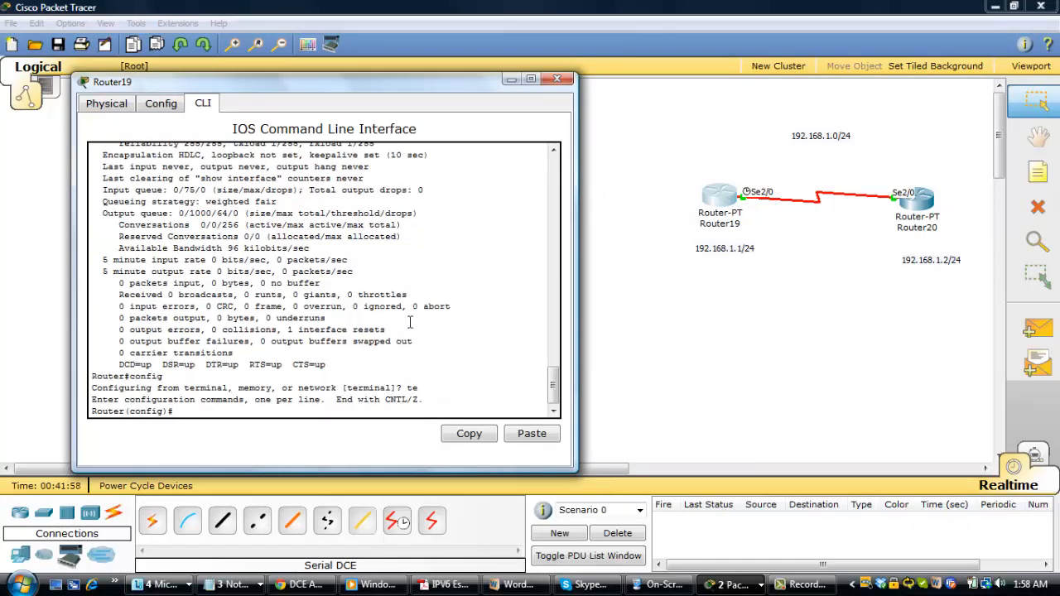
{"action": "type", "text": "iny"}
{"action": "type", "text": "t se2/0"}
{"action": "key", "text": "Return"}
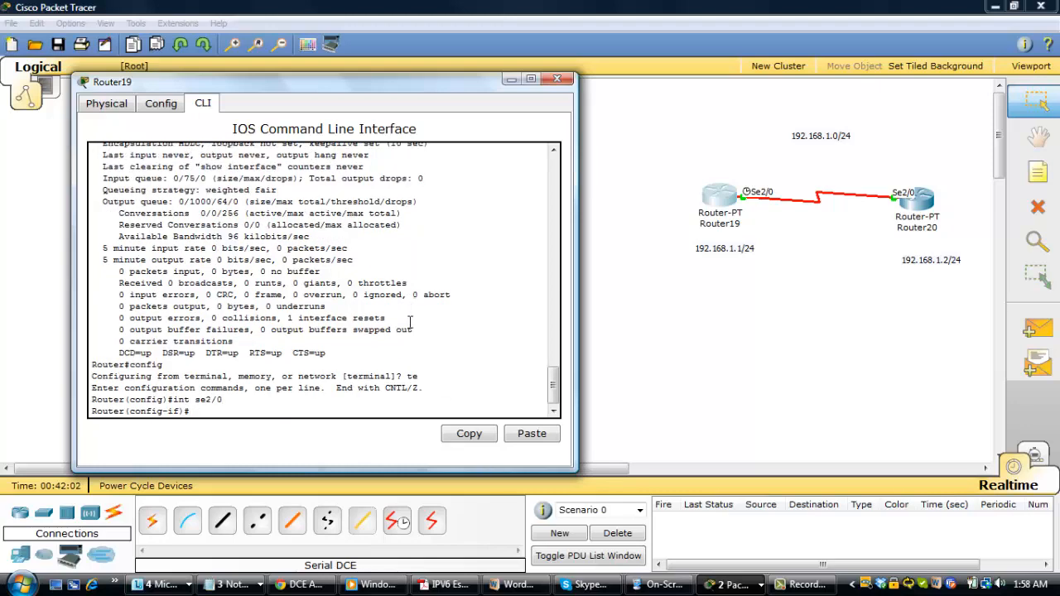
- Begin a clock rate command for se2/0 and list the speeds it accepts
{"action": "type", "text": "clo"}
{"action": "key", "text": "Tab"}
{"action": "type", "text": "ra"}
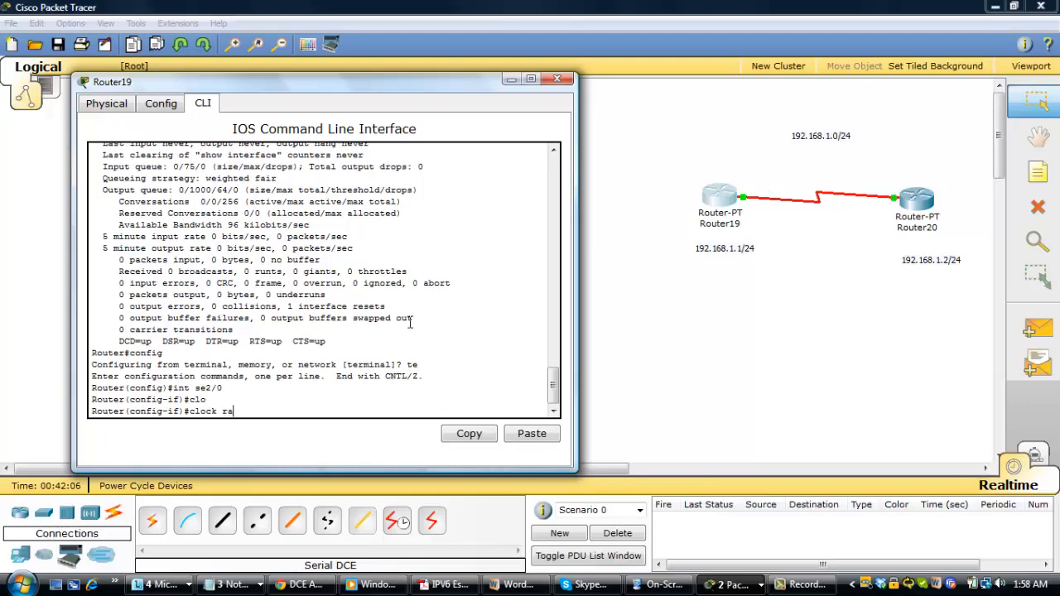
{"action": "key", "text": "Tab"}
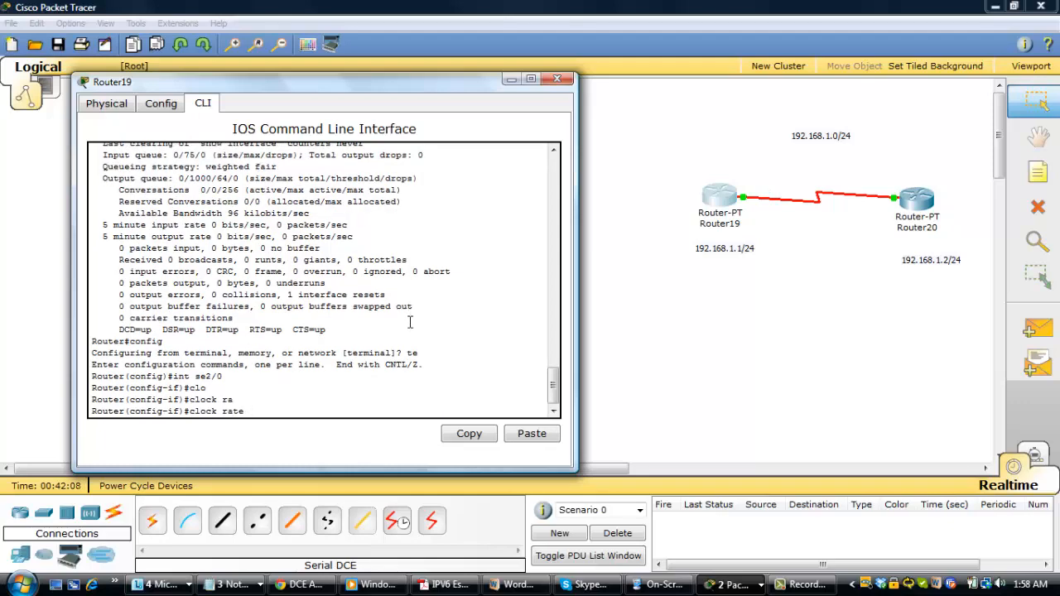
{"action": "type", "text": "?"}
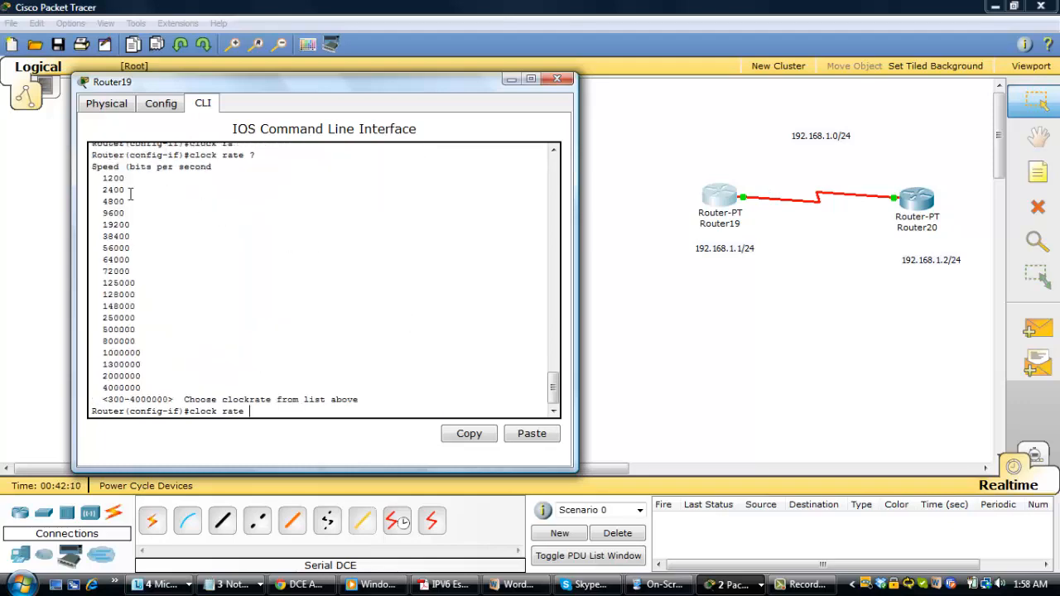
{"action": "left_click_drag", "start_coordinate": [104, 178], "coordinate": [202, 388]}
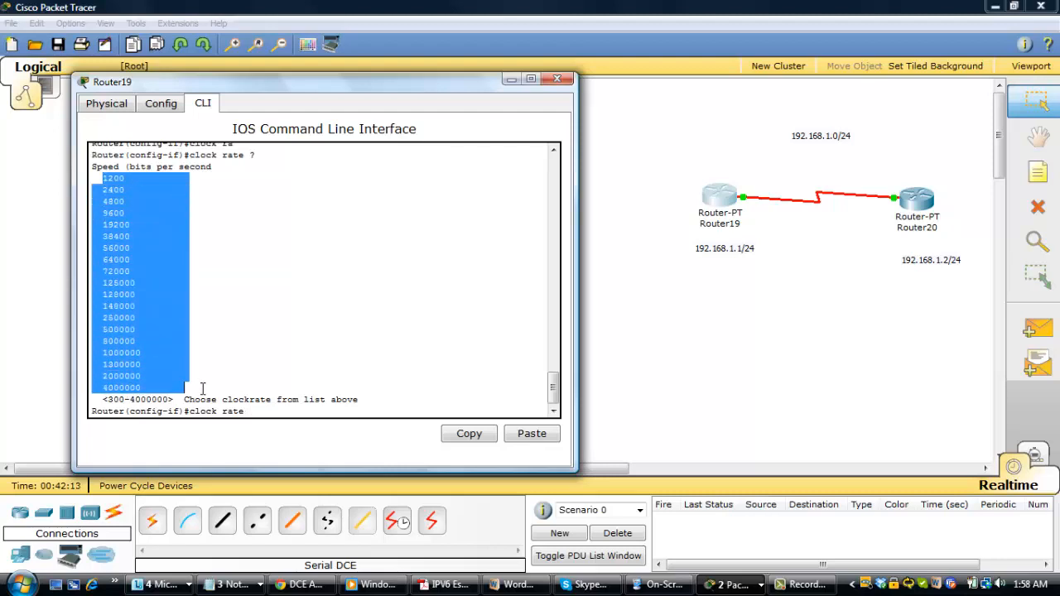
- Set the clock rate of Router19's se2/0 to 64000 and end configuration mode
{"action": "left_click", "coordinate": [287, 409]}
{"action": "type", "text": "64000"}
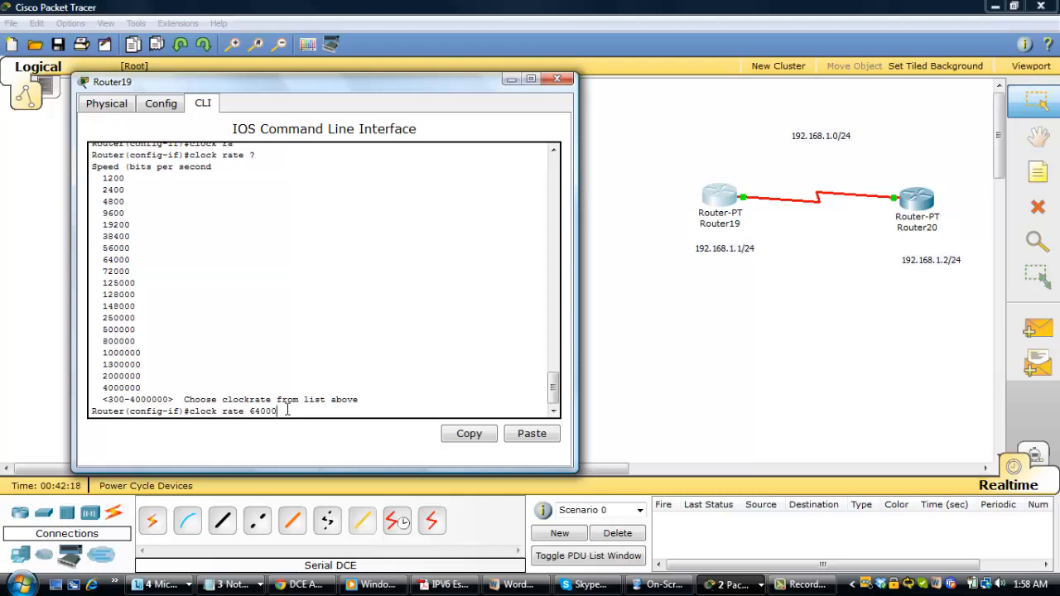
{"action": "key", "text": "Return"}
{"action": "key", "text": "Return"}
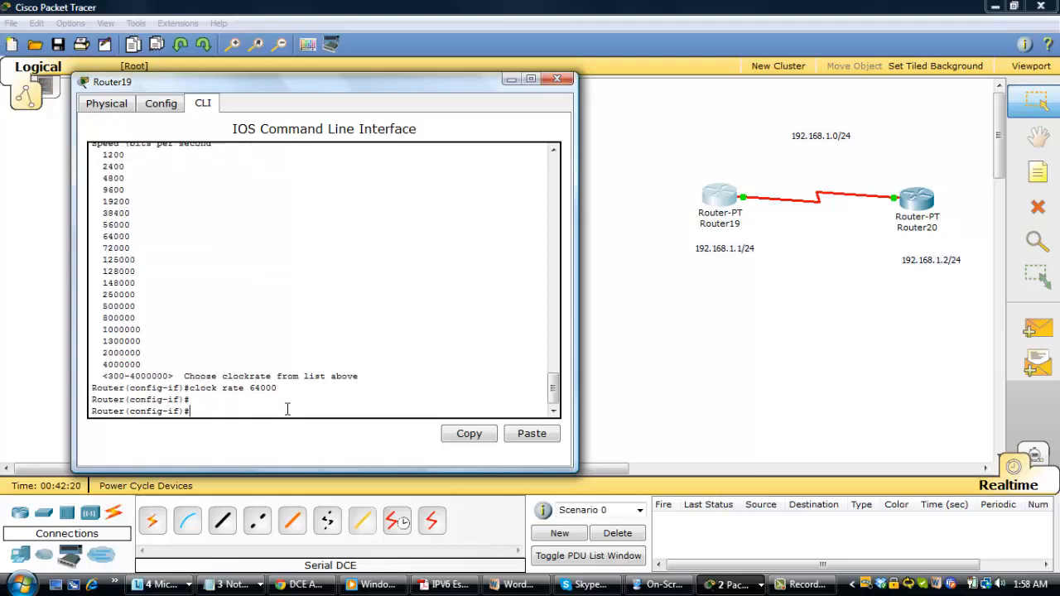
{"action": "type", "text": "end"}
{"action": "key", "text": "Return"}
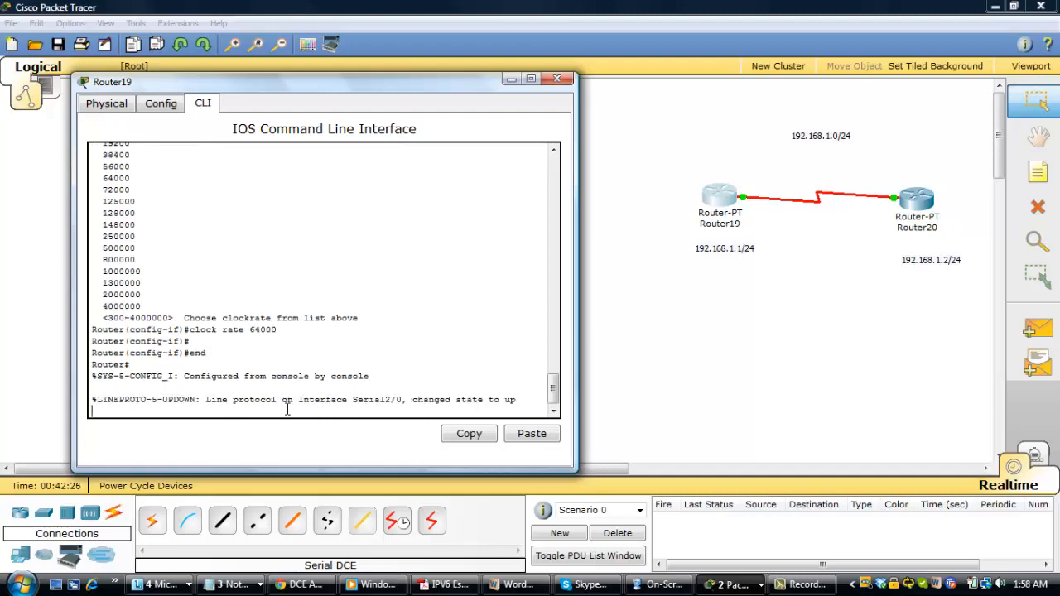
- Save Router19's running-config to startup-config with the default destination filename
{"action": "type", "text": "cop runa"}
{"action": "key", "text": "Tab"}
{"action": "key", "text": "BackSpace"}
{"action": "key", "text": "Tab"}
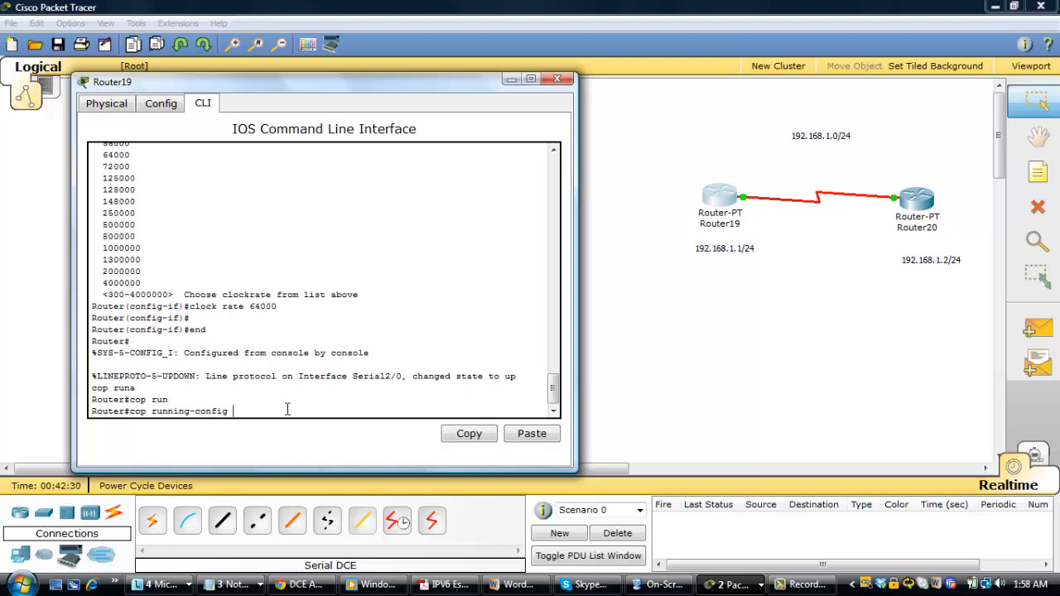
{"action": "type", "text": "st"}
{"action": "key", "text": "Tab"}
{"action": "key", "text": "Return"}
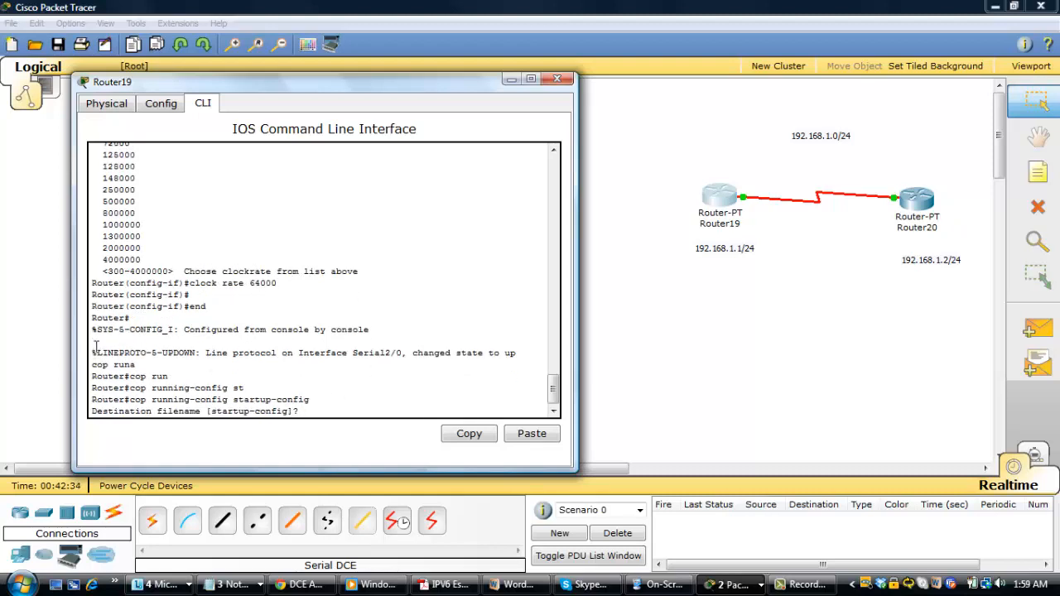
{"action": "left_click_drag", "start_coordinate": [207, 352], "coordinate": [455, 364]}
{"action": "left_click", "coordinate": [461, 391]}
{"action": "key", "text": "Return"}
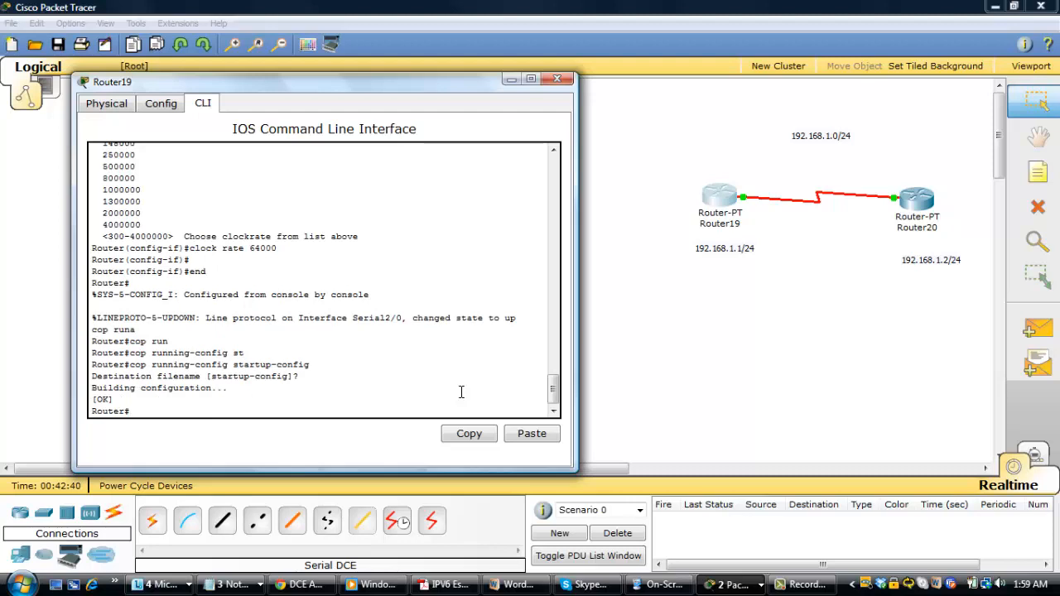
- Ping 192.168.1.2 from Router19 to retest the serial link, and leave the router's window
{"action": "key", "text": "Return"}
{"action": "type", "text": "ping "}
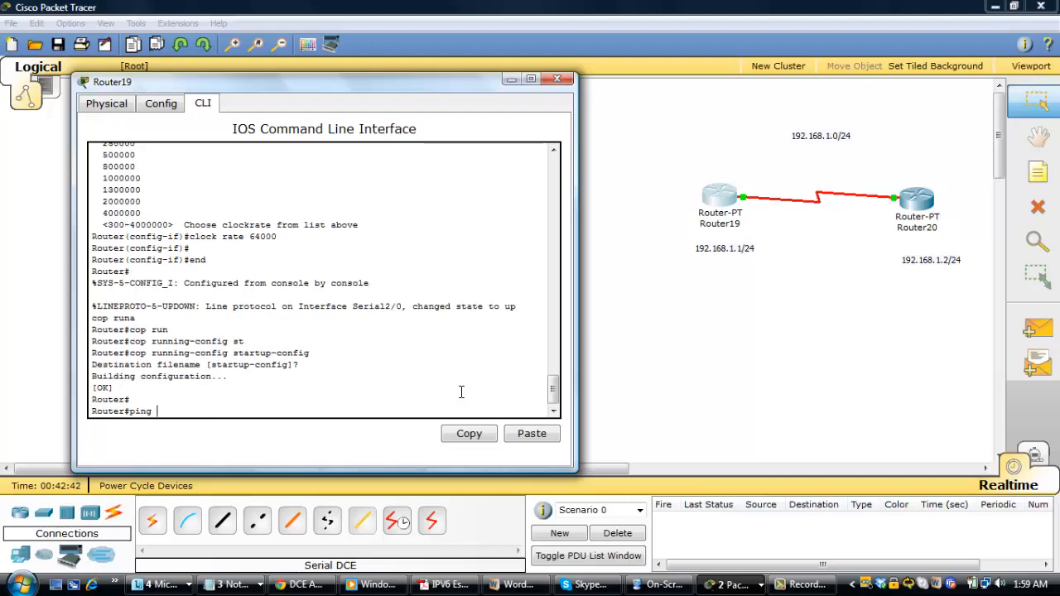
{"action": "type", "text": "192.168.1.2"}
{"action": "key", "text": "Return"}
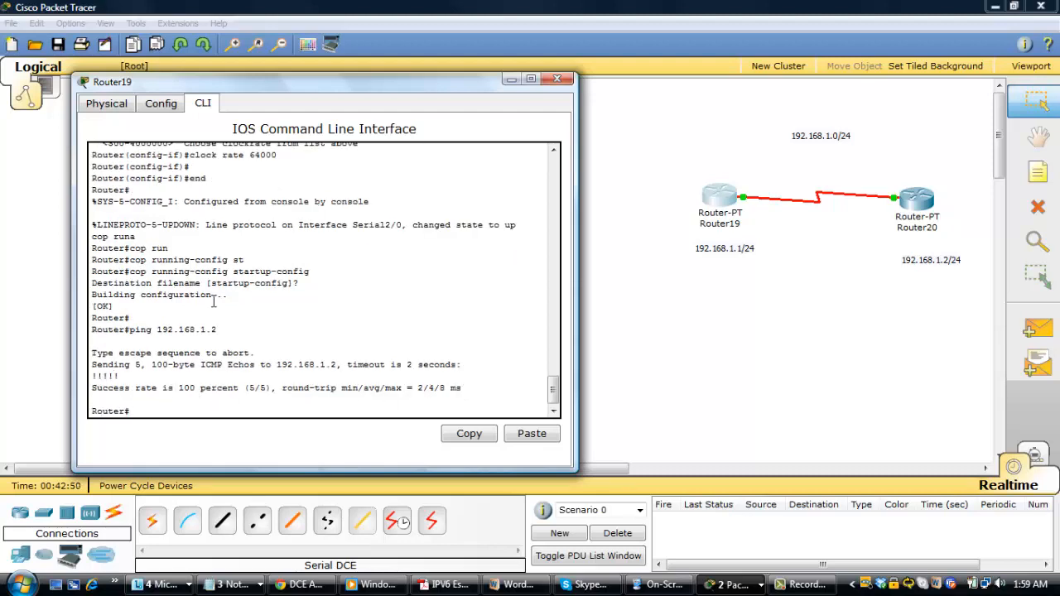
{"action": "left_click", "coordinate": [833, 176]}
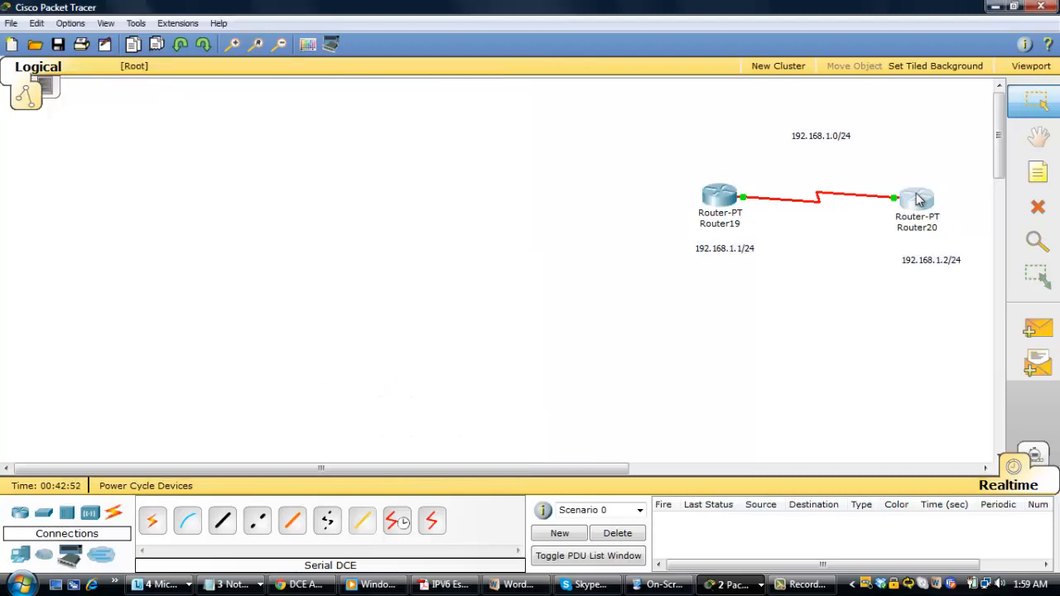
- Open Router20 and ping 192.168.1.1 to test the serial link from the other end
{"action": "left_click", "coordinate": [916, 197]}
{"action": "left_click_drag", "start_coordinate": [127, 341], "coordinate": [389, 341]}
{"action": "key", "text": "Return"}
{"action": "key", "text": "Return"}
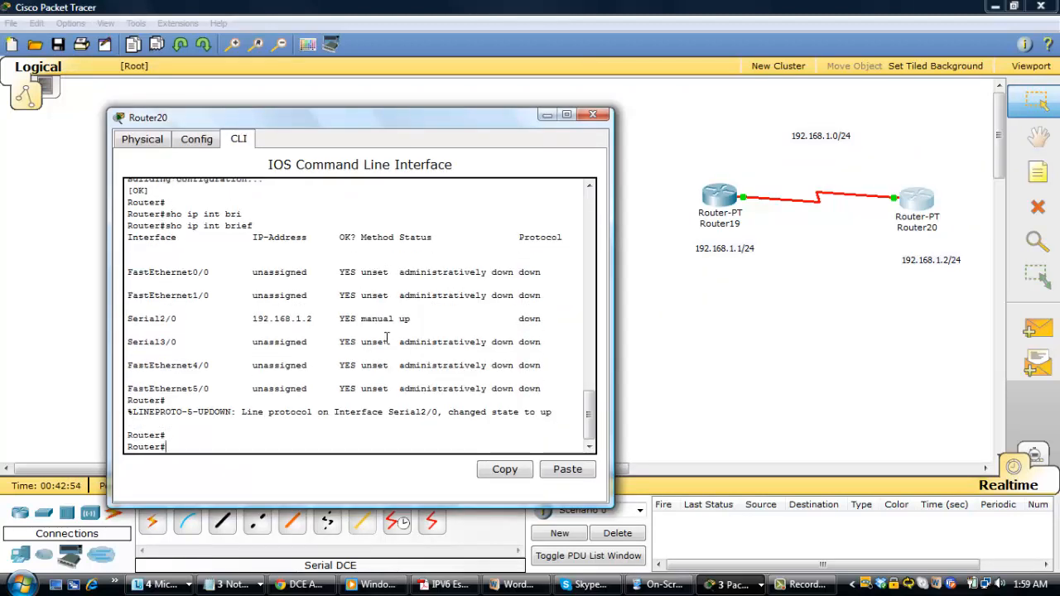
{"action": "type", "text": "ping 192.168"}
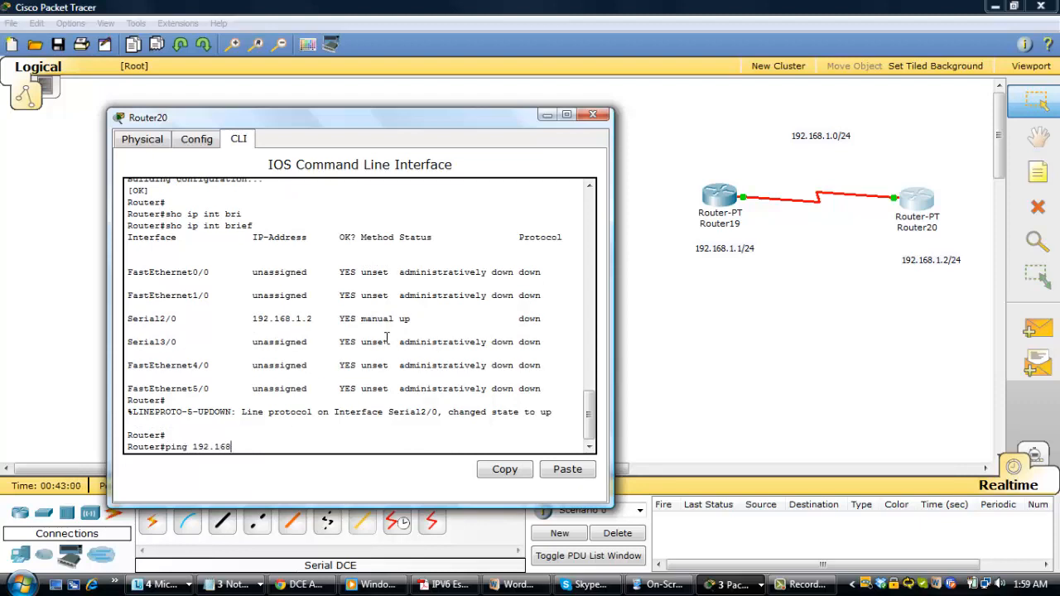
{"action": "type", "text": ".1.1"}
{"action": "key", "text": "Return"}
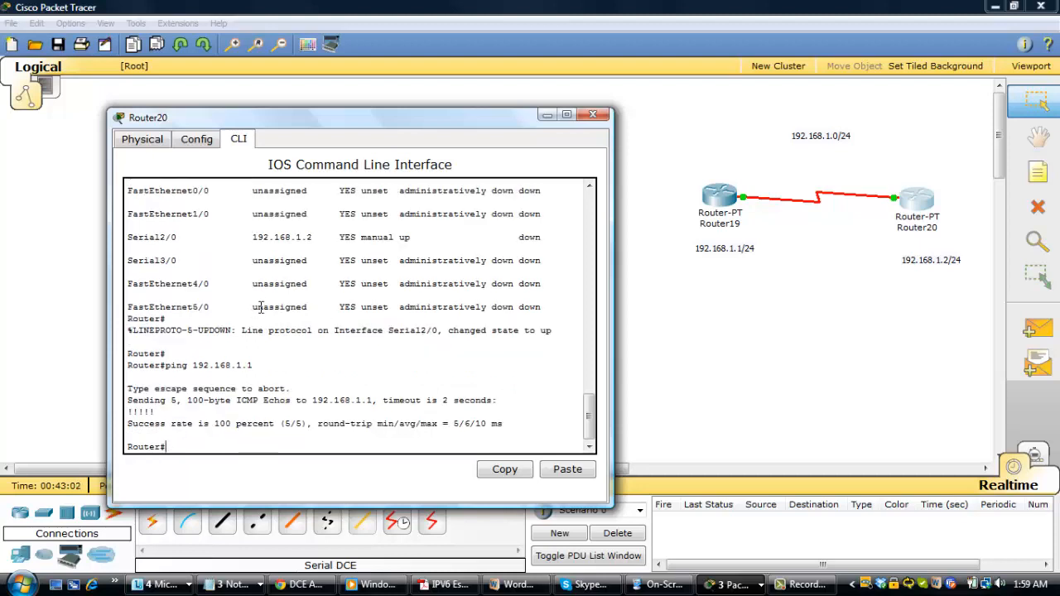